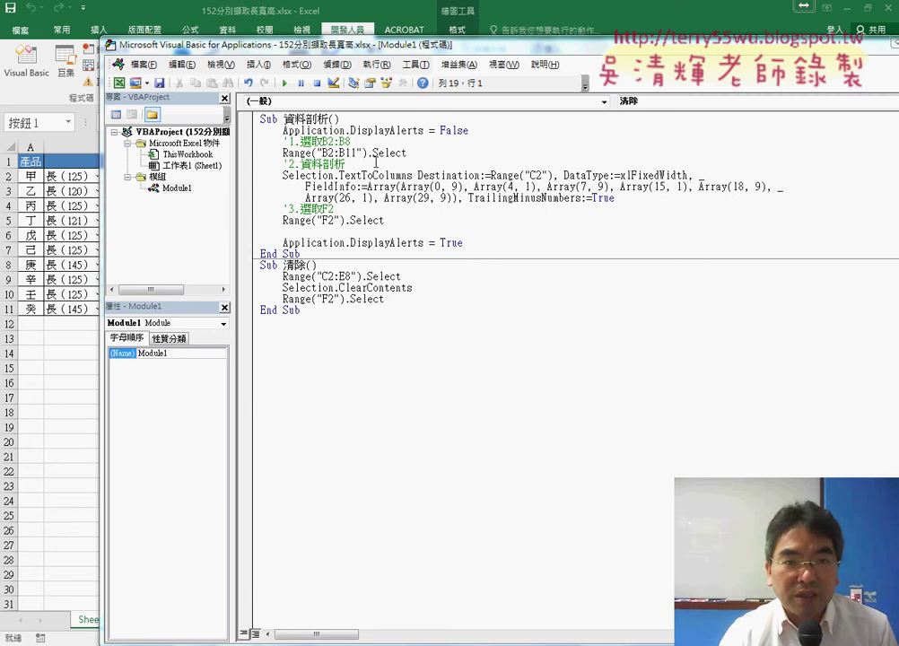
# Step: Select the 11 in Range("B2:B11") and move the VBA editor right so column B shows
pyautogui.doubleClick(355, 154)
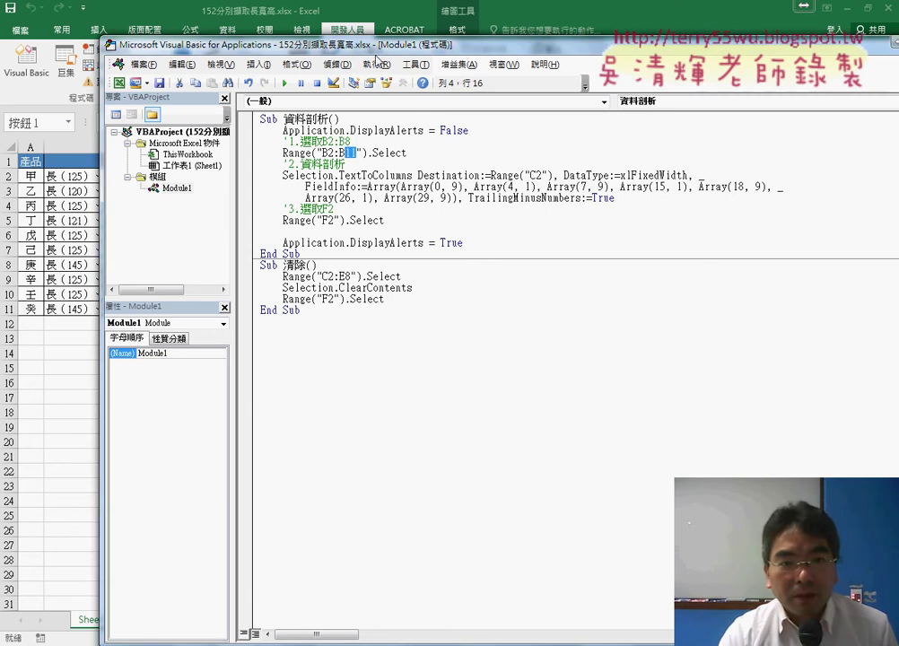
pyautogui.moveTo(295, 44); pyautogui.dragTo(438, 46)
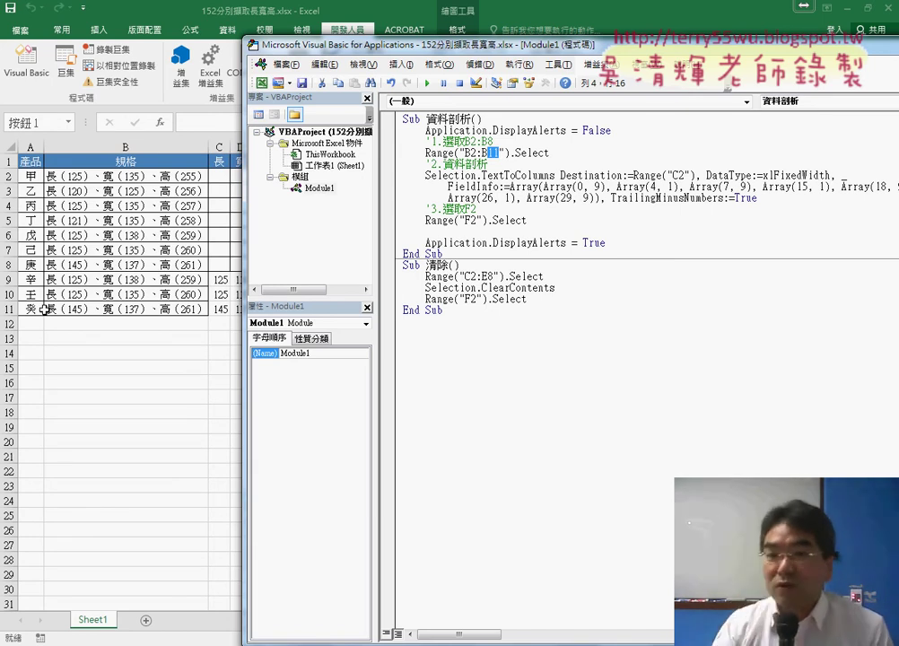
# Step: Add i = Range("A2").End(xlDown).Row as a new first line of the 資料剖析 macro
pyautogui.click(504, 126)
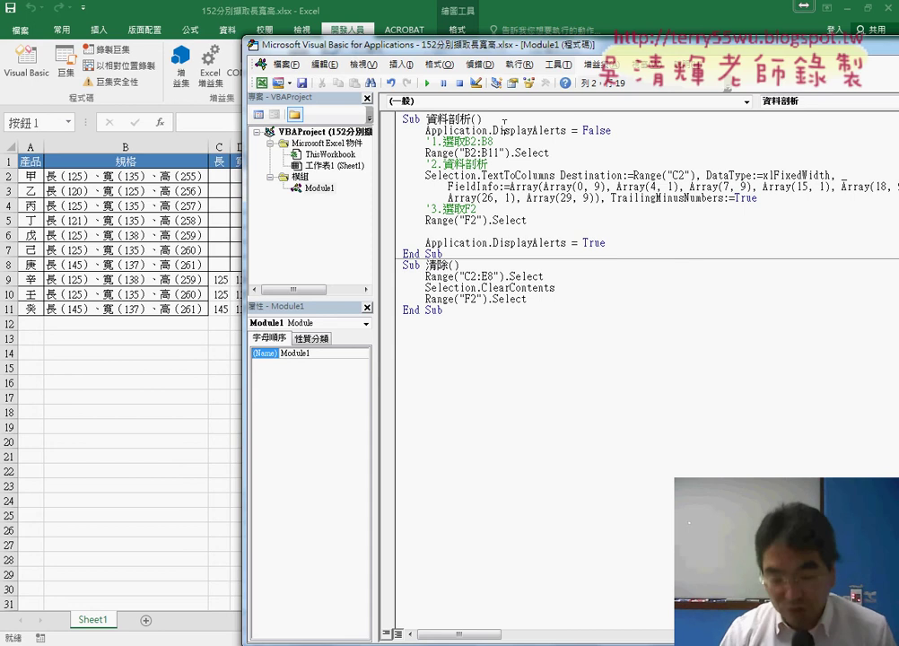
pyautogui.press('Home')
pyautogui.press('Return')
pyautogui.press('Up')
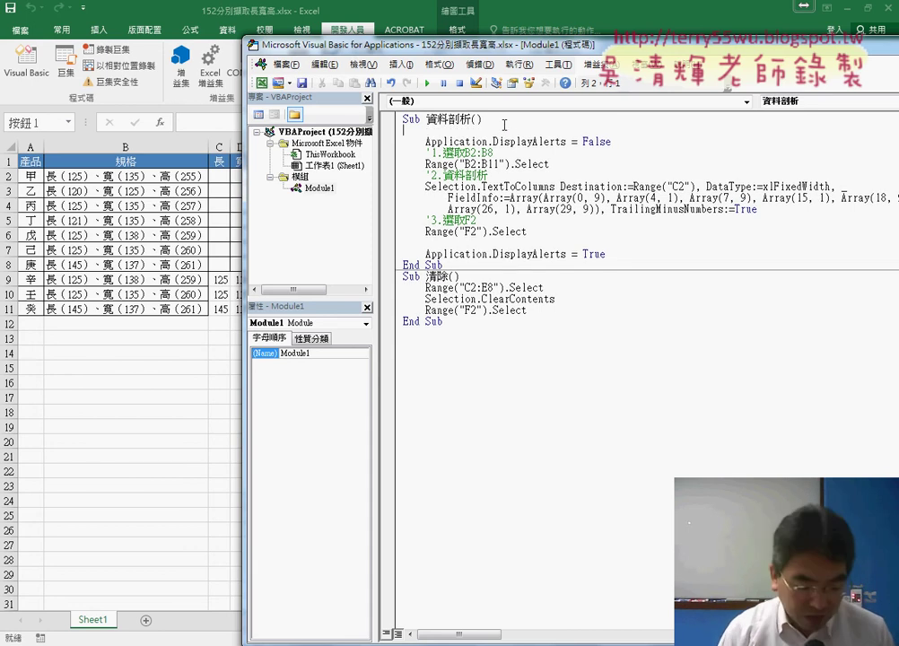
pyautogui.press('Return')
pyautogui.press('Up')
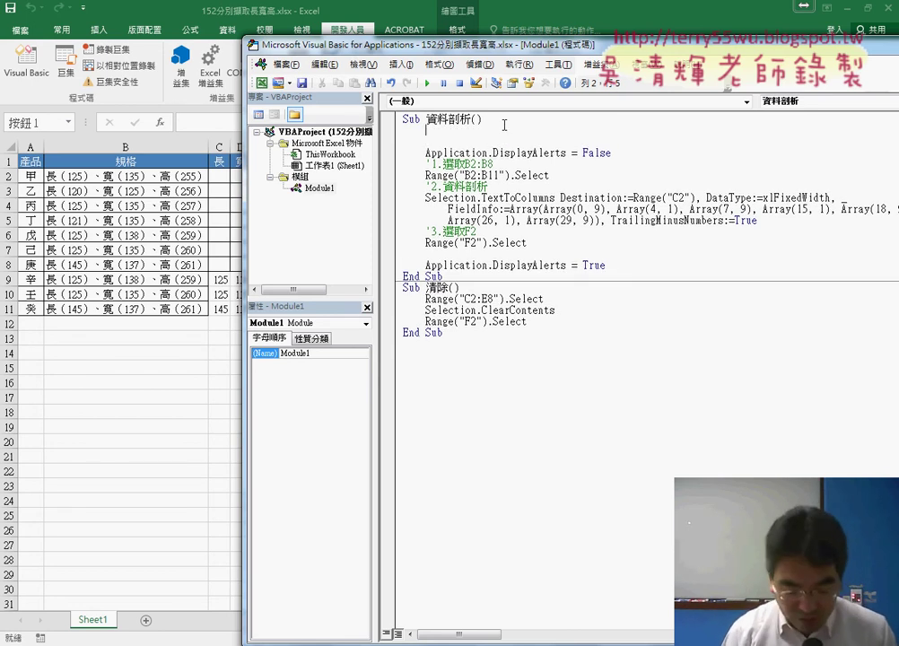
pyautogui.write('i=')
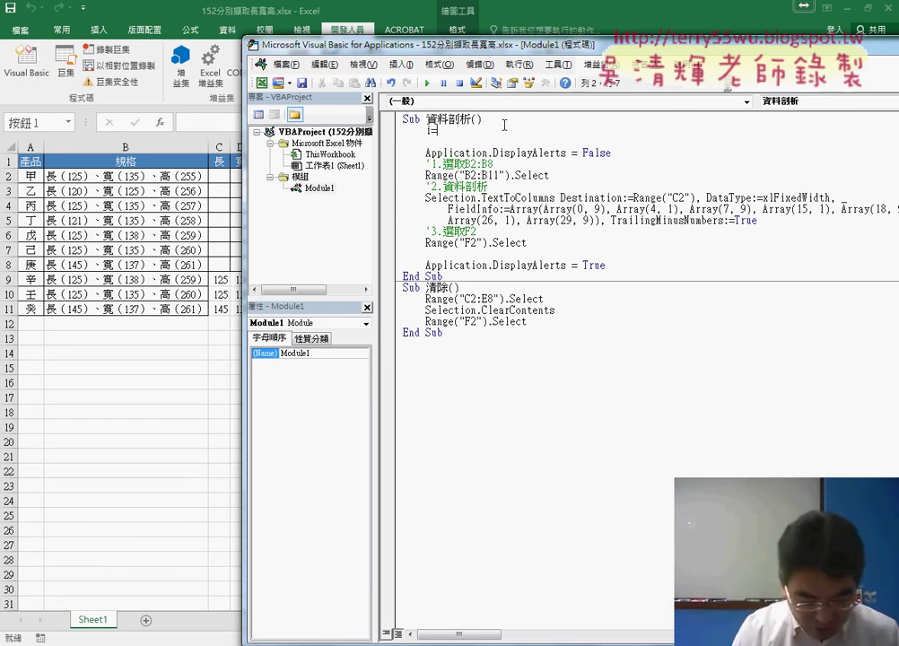
pyautogui.write('ra')
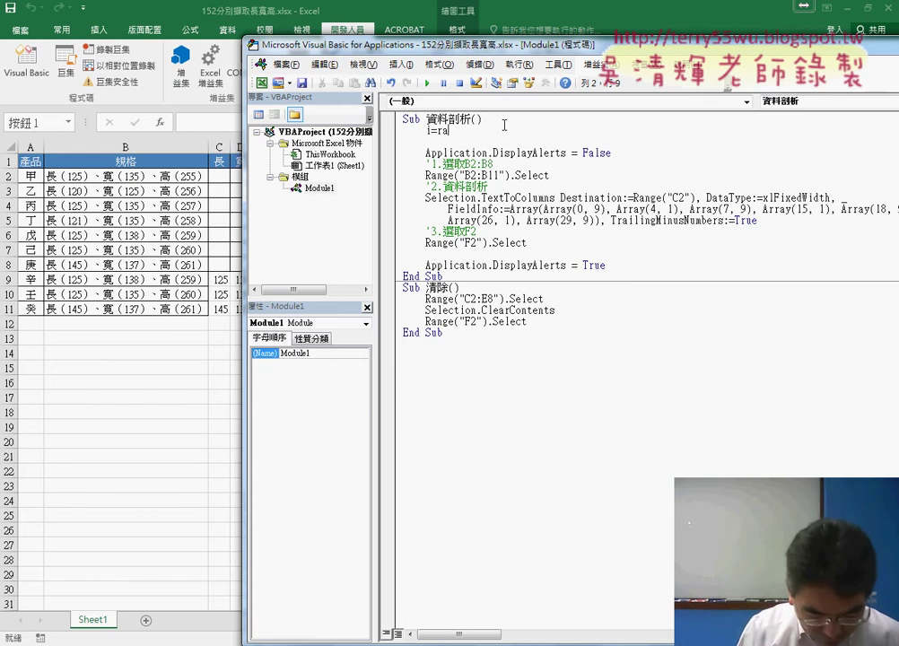
pyautogui.write('nge("A2')
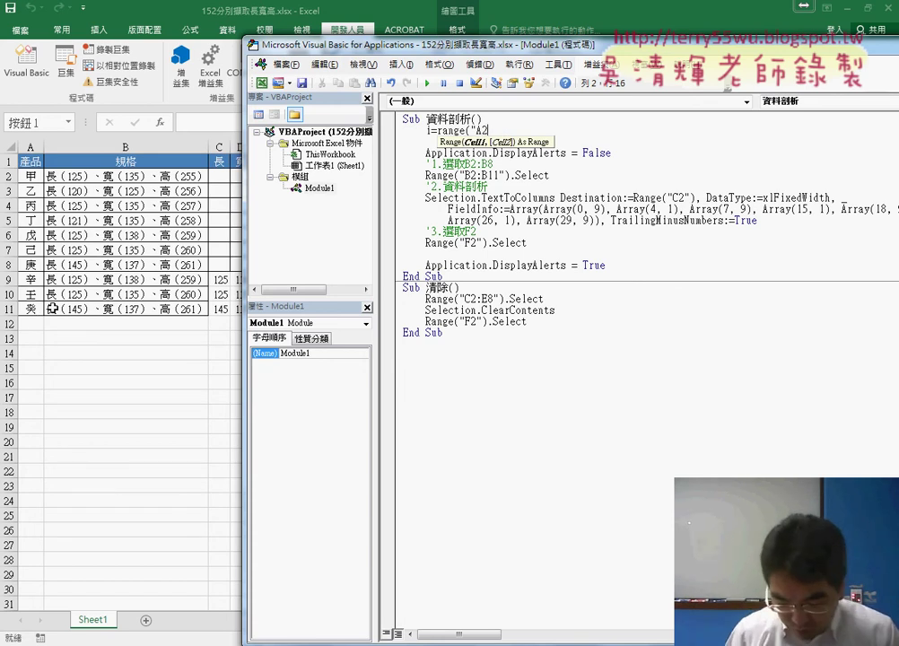
pyautogui.write('").')
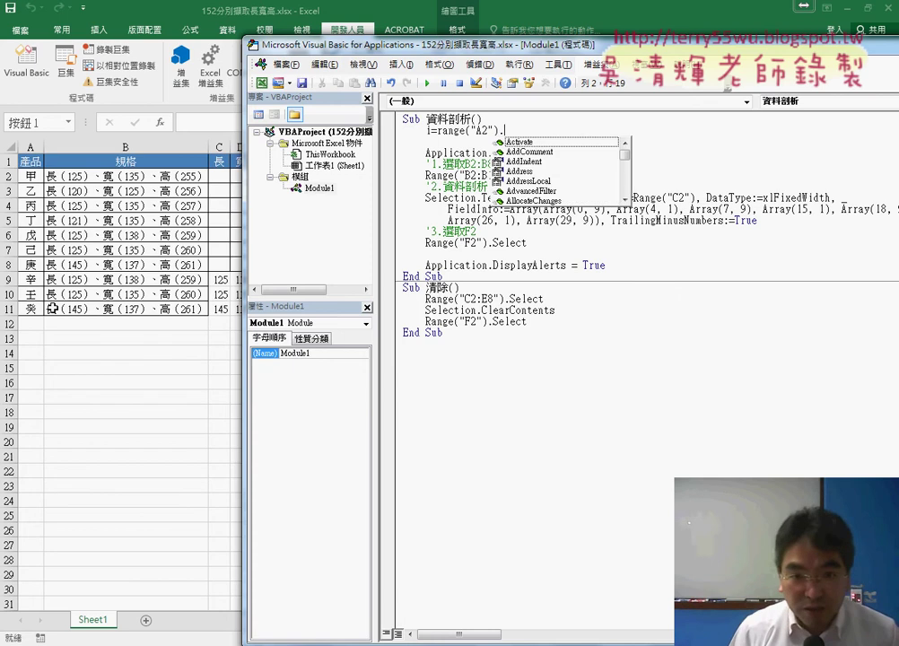
pyautogui.write('E')
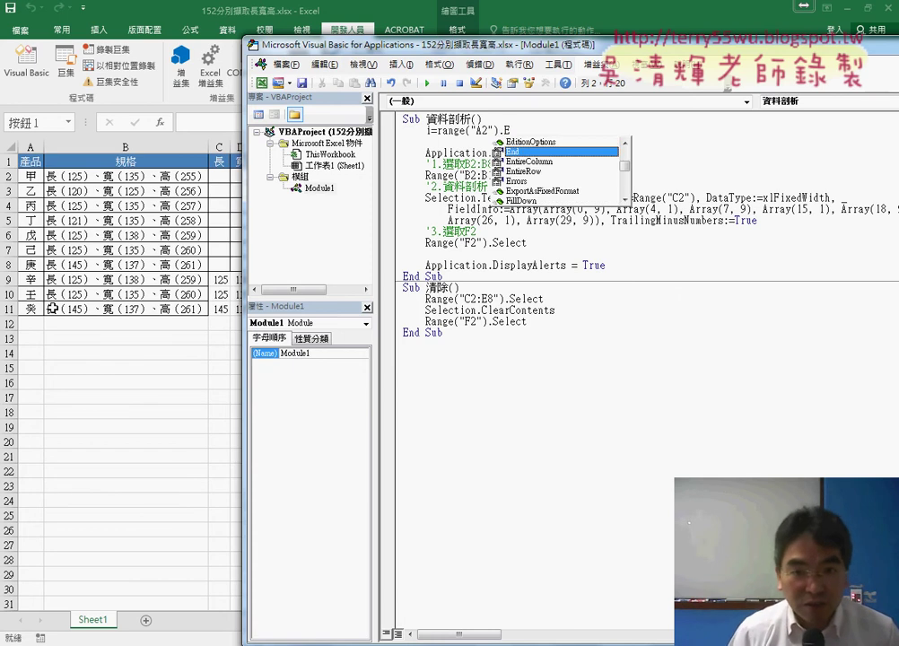
pyautogui.write('nd (xlDown')
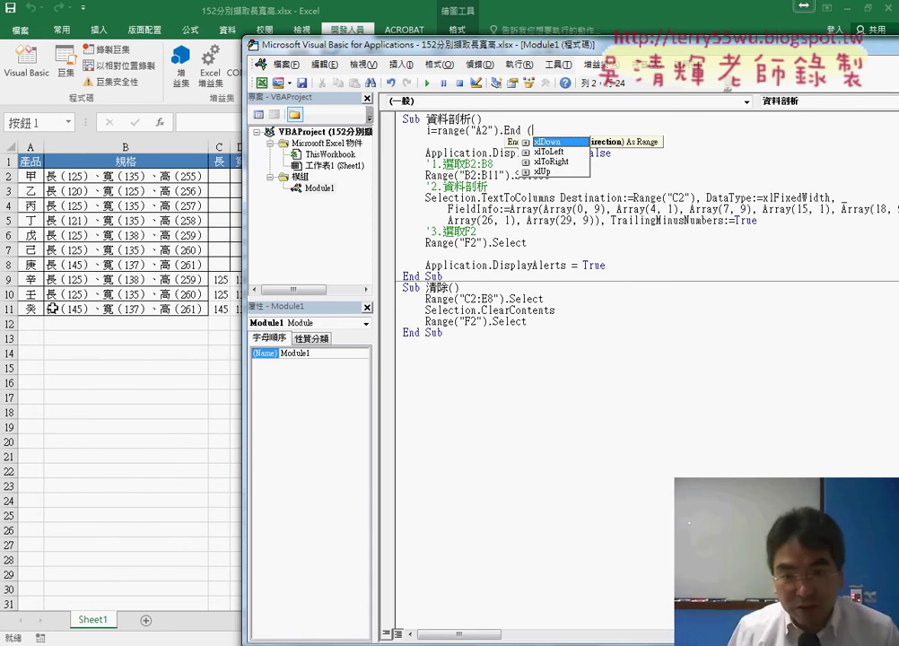
pyautogui.write(' )')
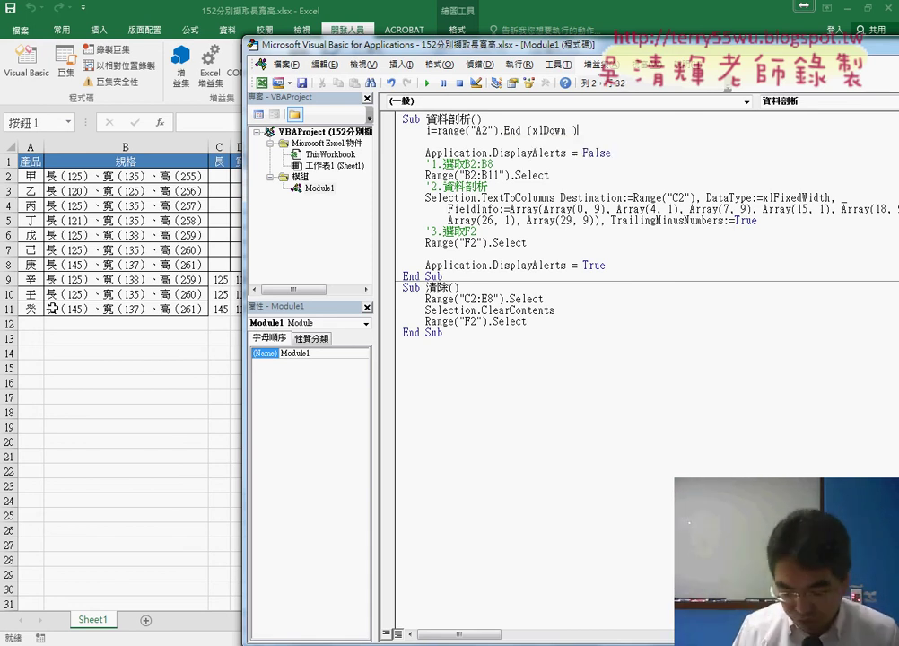
pyautogui.write('.ro')
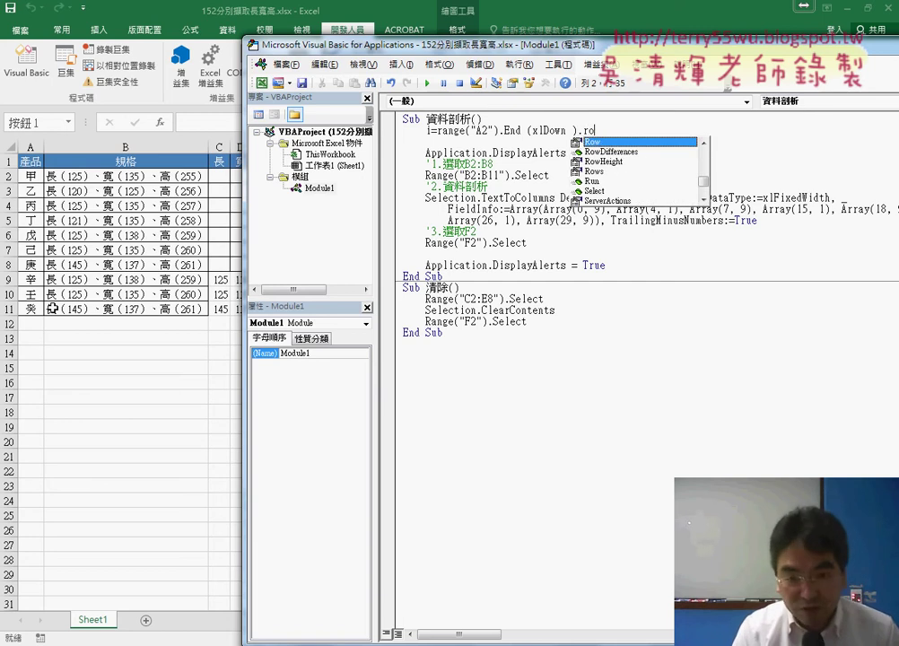
pyautogui.write('w')
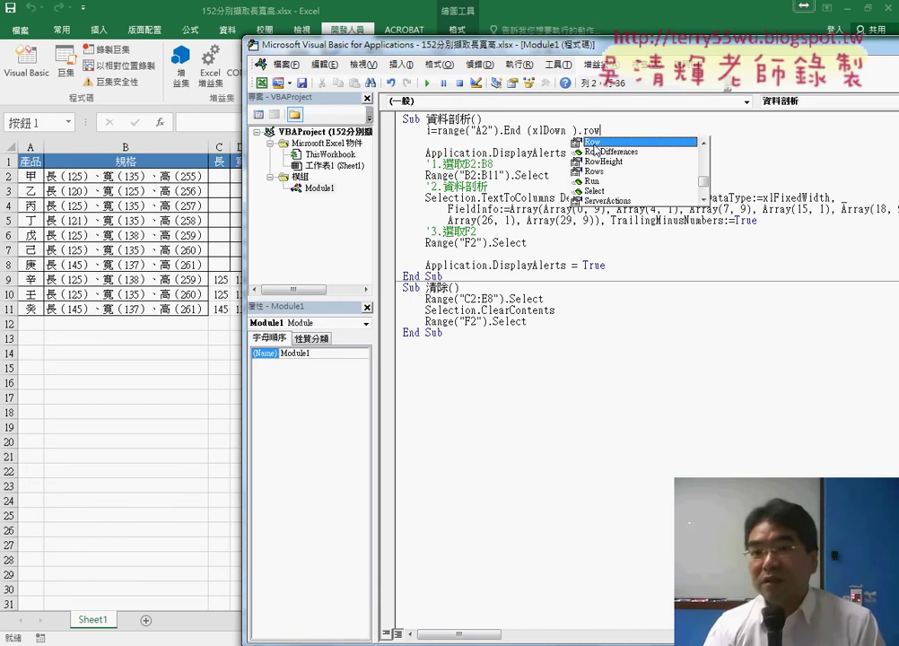
pyautogui.click(586, 176)
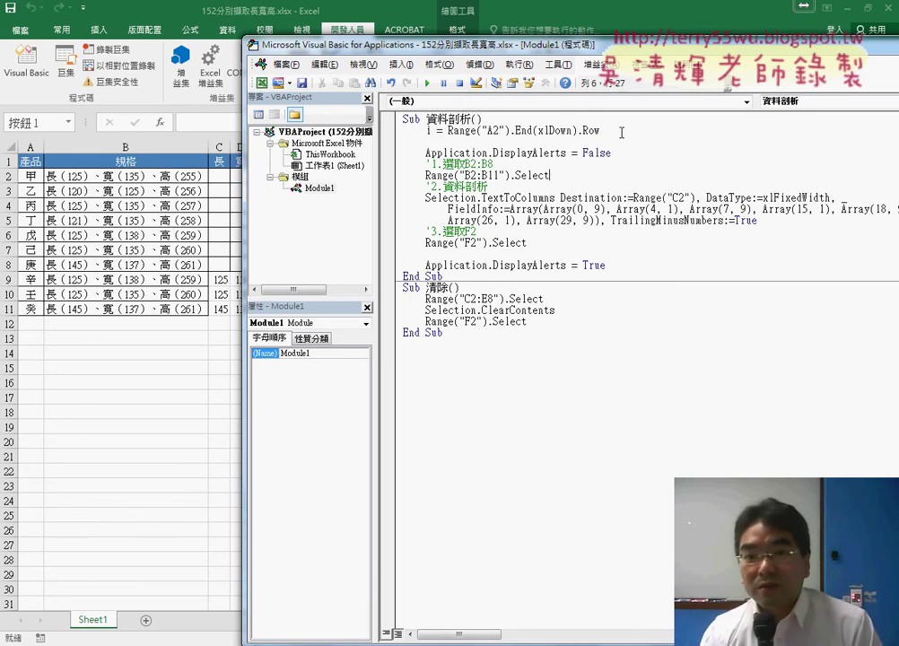
pyautogui.moveTo(621, 132); pyautogui.dragTo(447, 132)
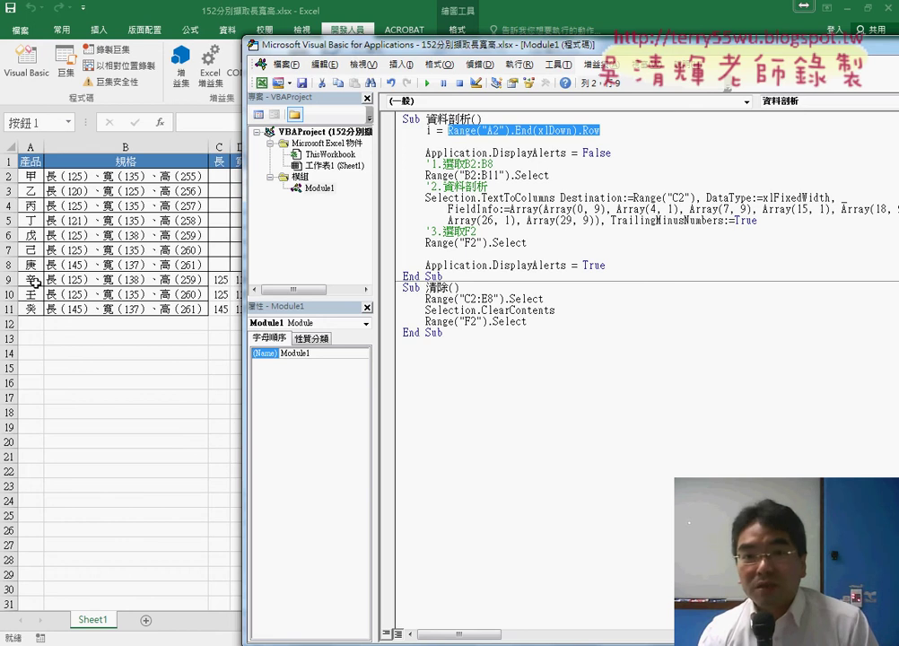
pyautogui.doubleClick(430, 131)
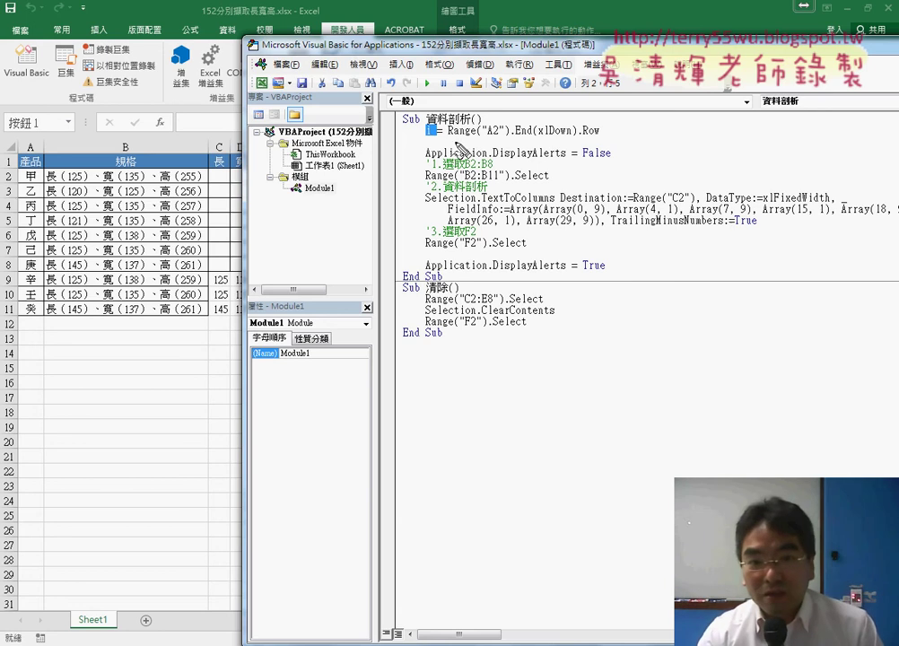
pyautogui.moveTo(448, 140); pyautogui.dragTo(599, 138)
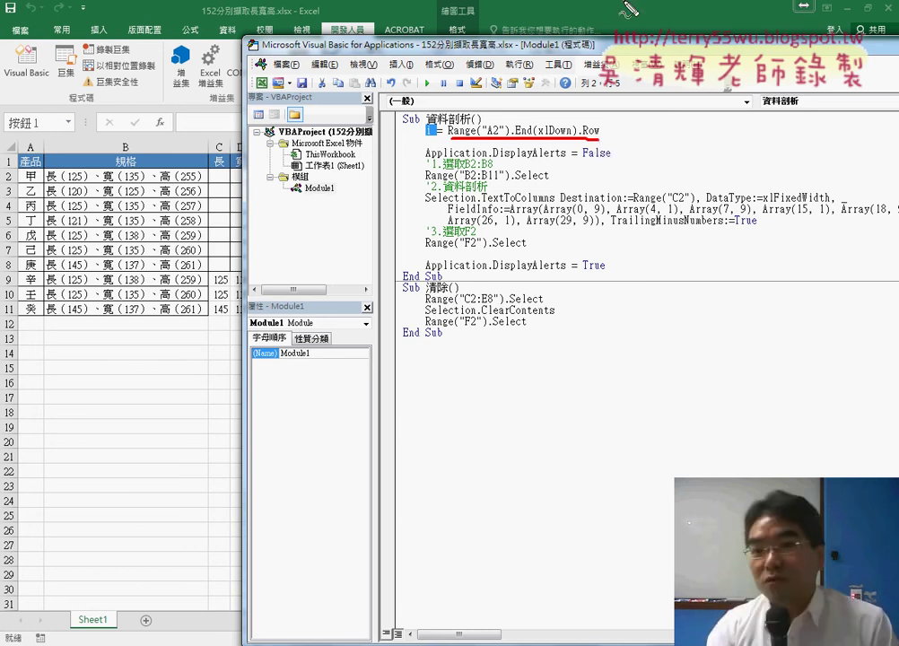
pyautogui.moveTo(516, 119)
pyautogui.mouseDown()
pyautogui.moveTo(443, 121)
pyautogui.moveTo(449, 115)
pyautogui.mouseUp()
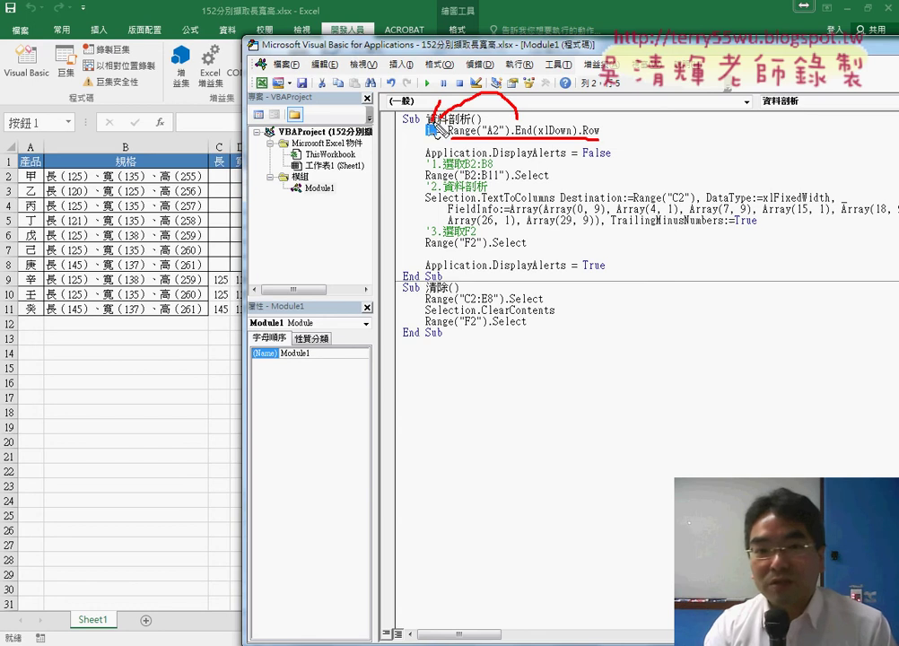
pyautogui.moveTo(13, 302); pyautogui.dragTo(16, 325)
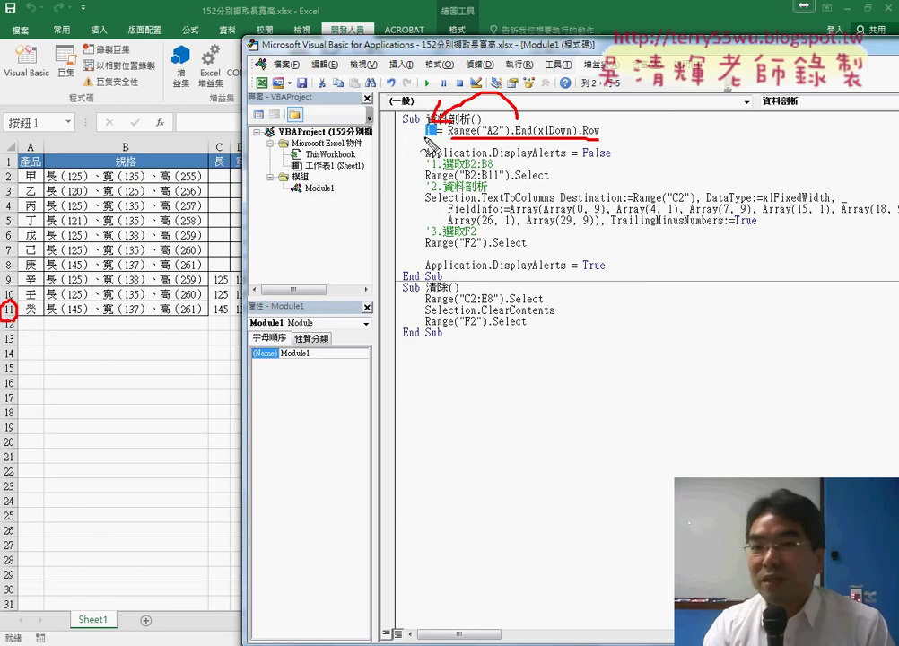
pyautogui.moveTo(397, 134)
pyautogui.mouseDown()
pyautogui.moveTo(397, 171)
pyautogui.moveTo(408, 166)
pyautogui.mouseUp()
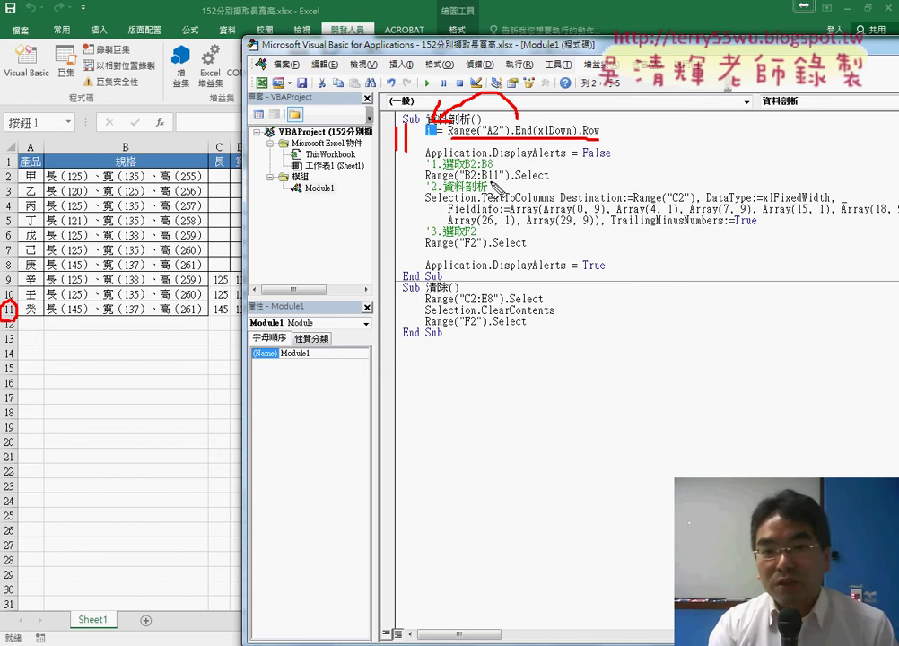
pyautogui.moveTo(490, 185); pyautogui.dragTo(502, 188)
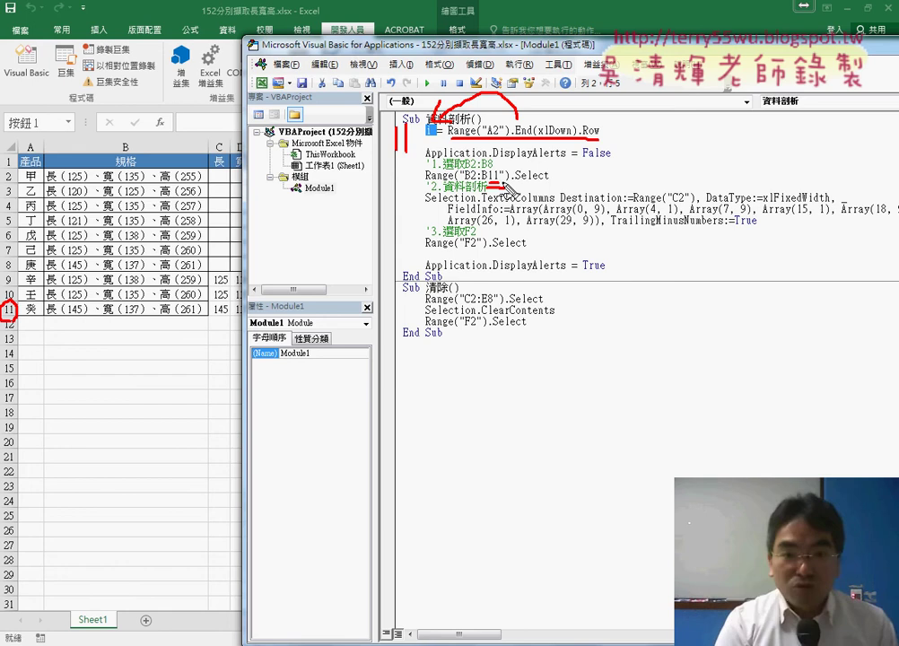
pyautogui.press('Escape')
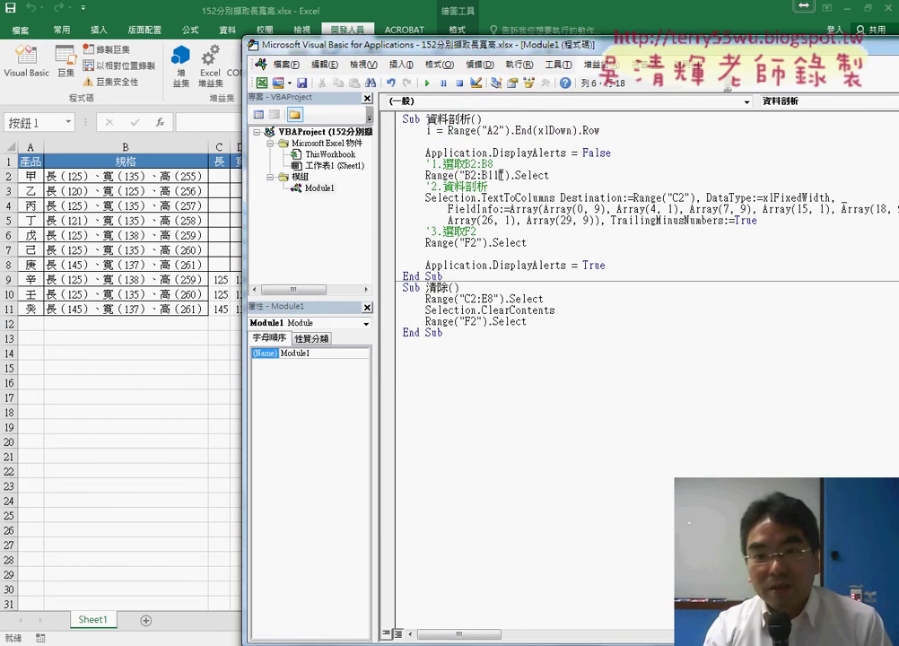
# Step: Replace the fixed row in Range("B2:B11") by appending & i to the range address
pyautogui.moveTo(497, 176); pyautogui.dragTo(492, 176)
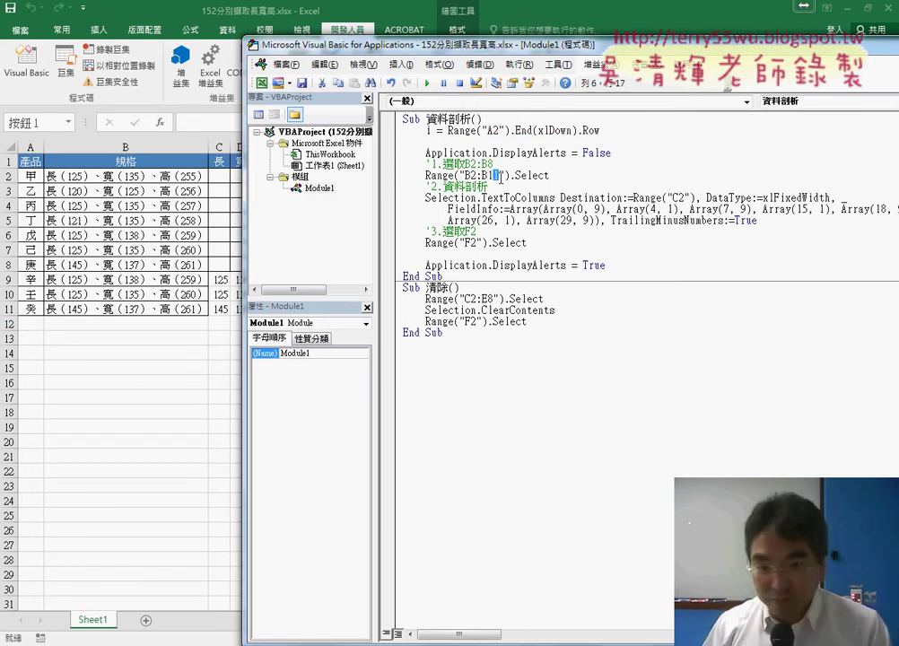
pyautogui.press('BackSpace')
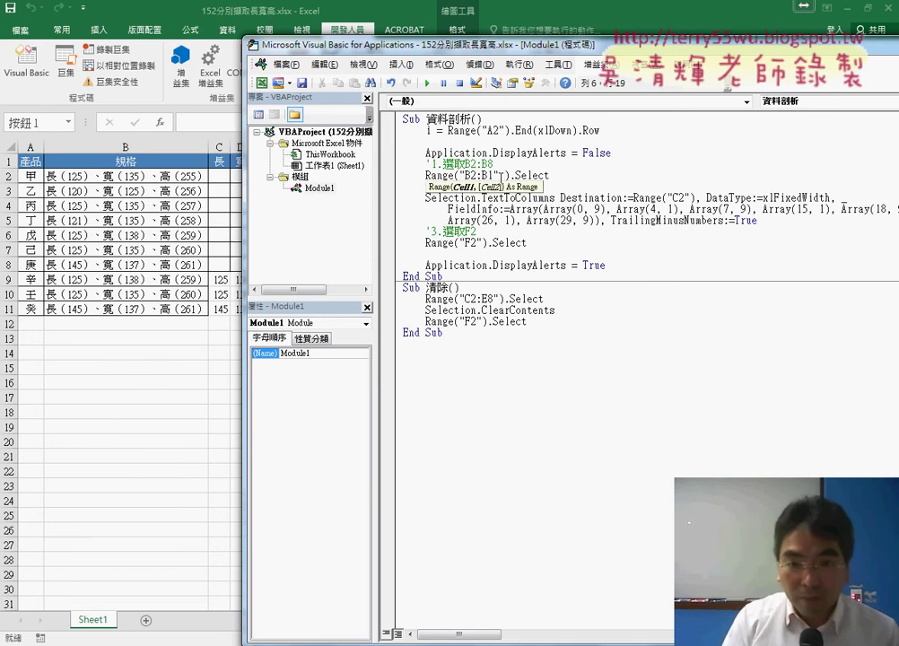
pyautogui.write('& ')
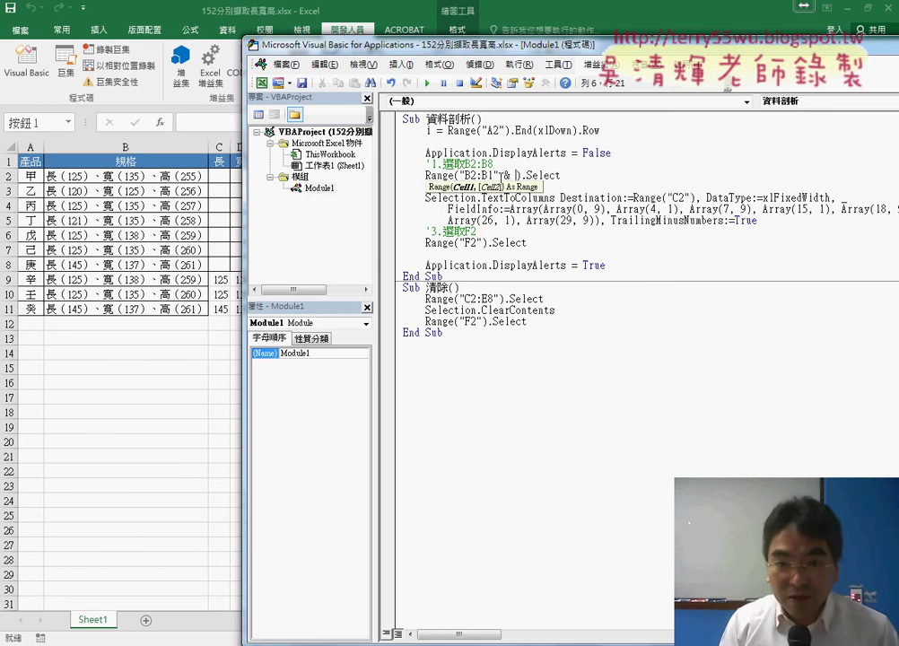
pyautogui.write('i')
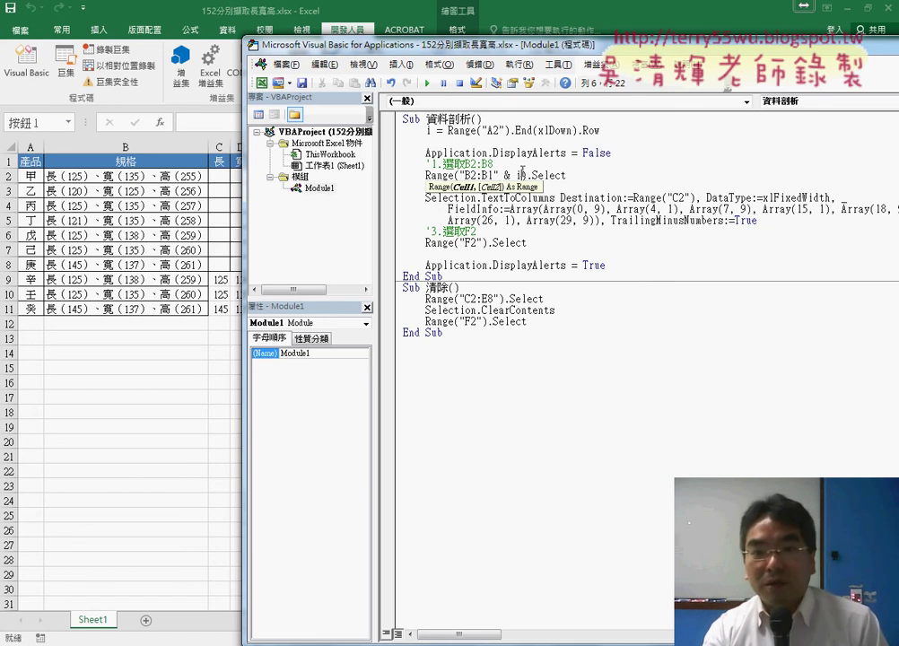
pyautogui.click(583, 266)
pyautogui.moveTo(521, 175); pyautogui.dragTo(498, 175)
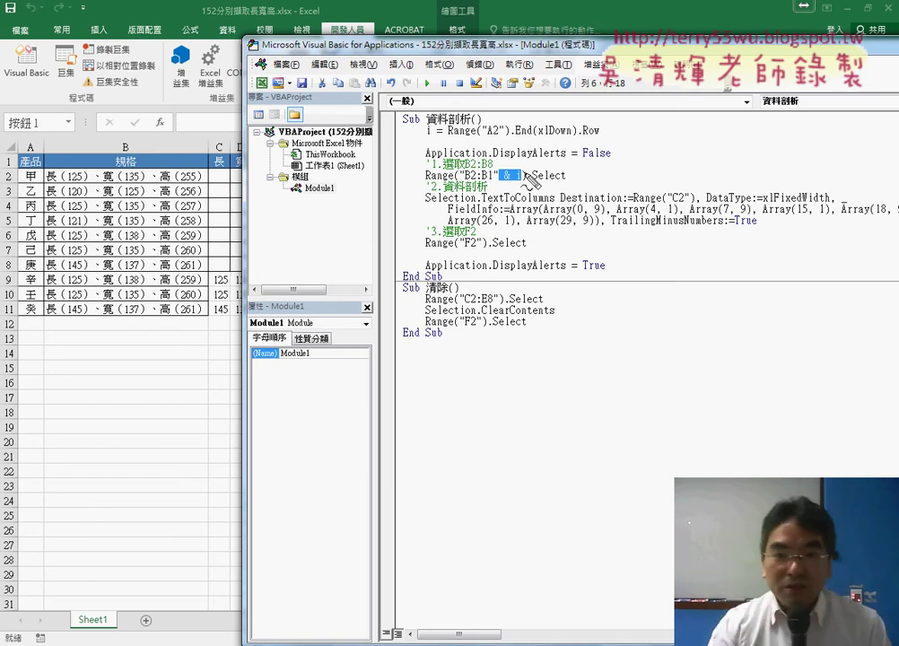
pyautogui.moveTo(423, 139); pyautogui.dragTo(434, 137)
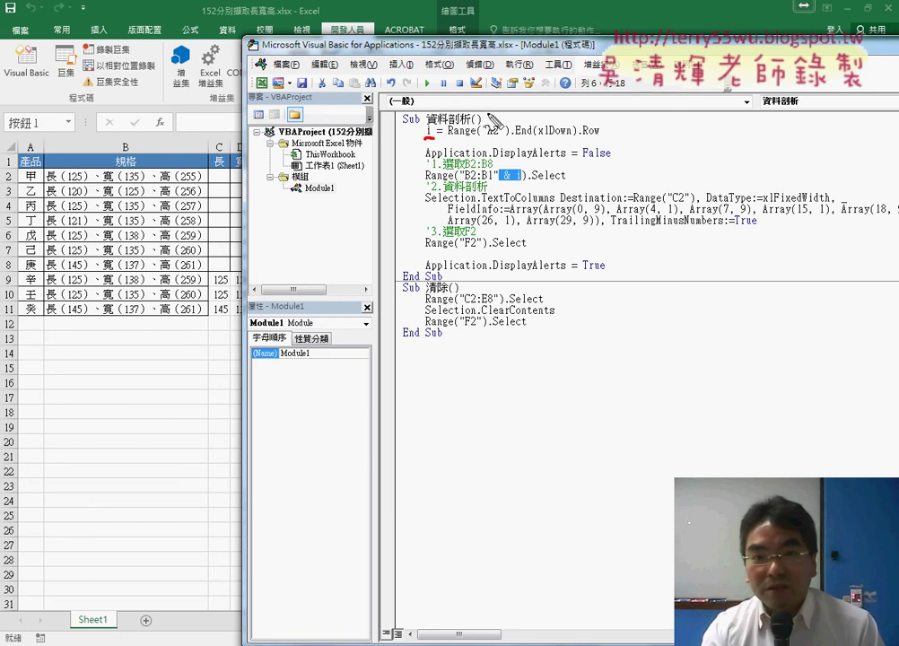
pyautogui.moveTo(488, 111)
pyautogui.mouseDown()
pyautogui.moveTo(488, 128)
pyautogui.moveTo(499, 127)
pyautogui.moveTo(526, 187)
pyautogui.mouseUp()
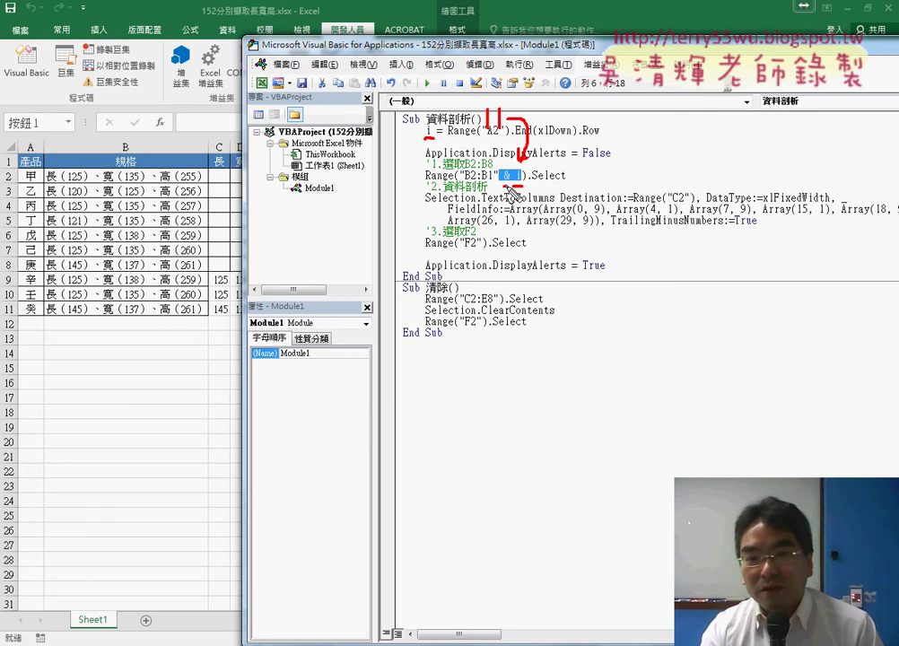
pyautogui.moveTo(480, 93)
pyautogui.mouseDown()
pyautogui.moveTo(478, 106)
pyautogui.moveTo(514, 108)
pyautogui.mouseUp()
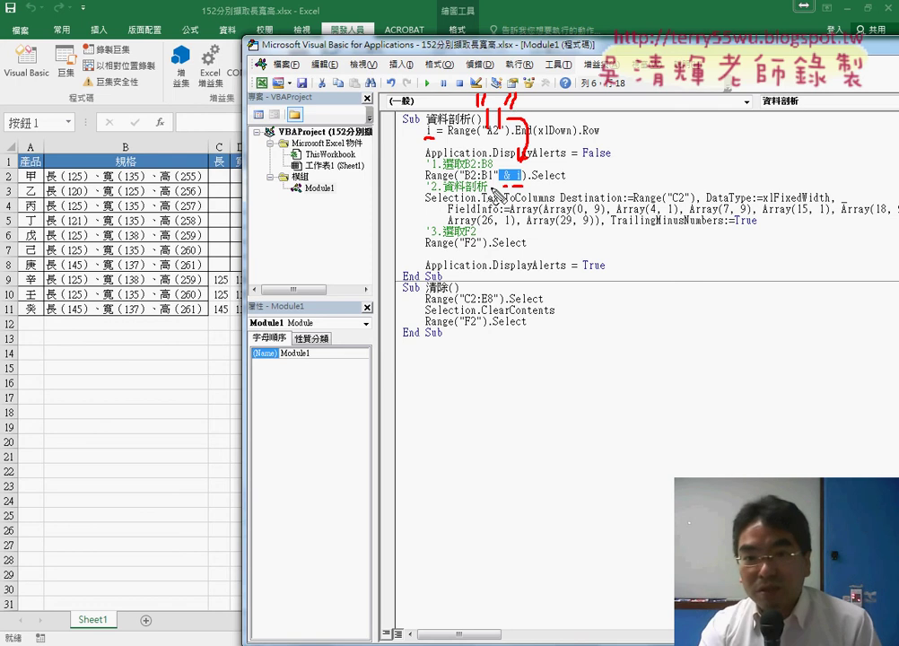
pyautogui.press('Escape')
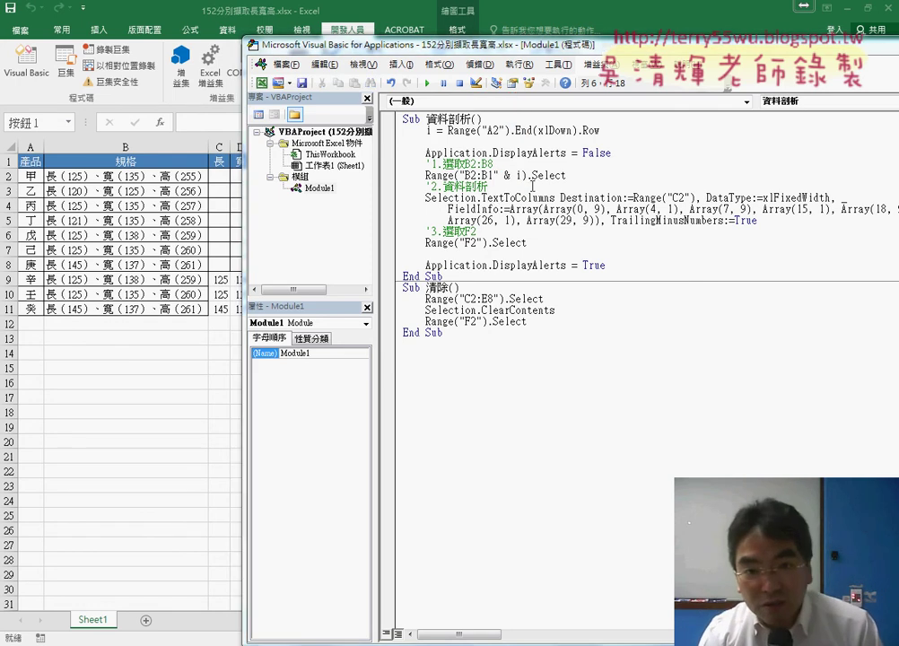
# Step: Remove the stray 1 so the line reads Range("B2:B" & i).Select, highlighting B2:B
pyautogui.click(492, 176)
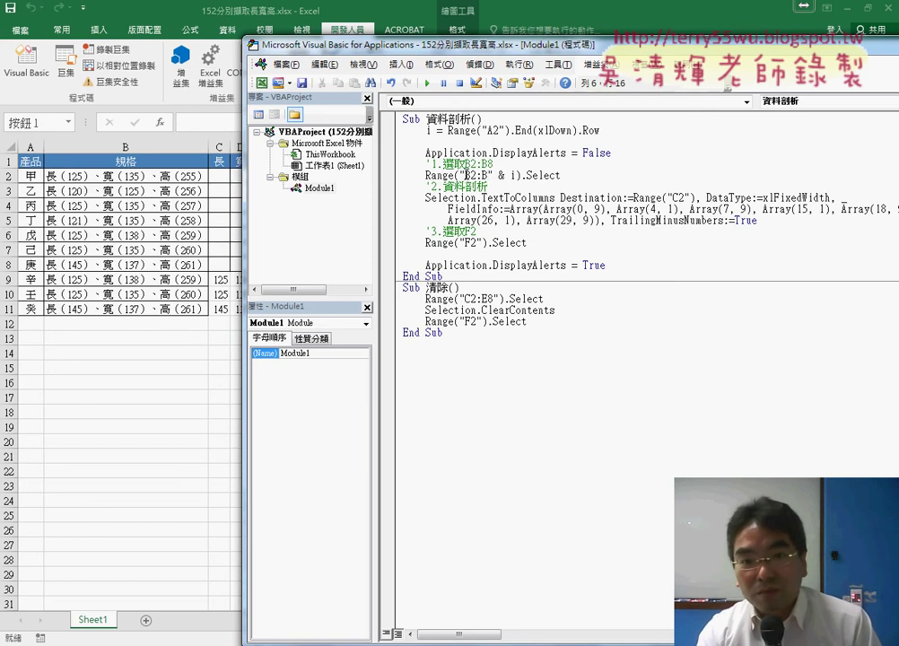
pyautogui.moveTo(466, 176); pyautogui.dragTo(487, 176)
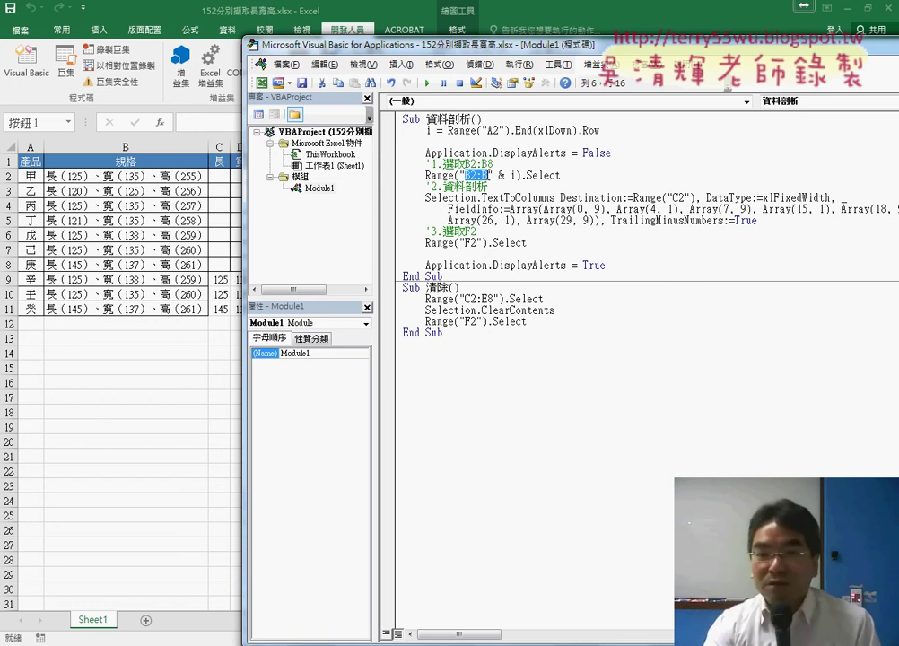
# Step: Copy the i = Range("A2").End(xlDown).Row line into the top of Sub 清除
pyautogui.click(489, 299)
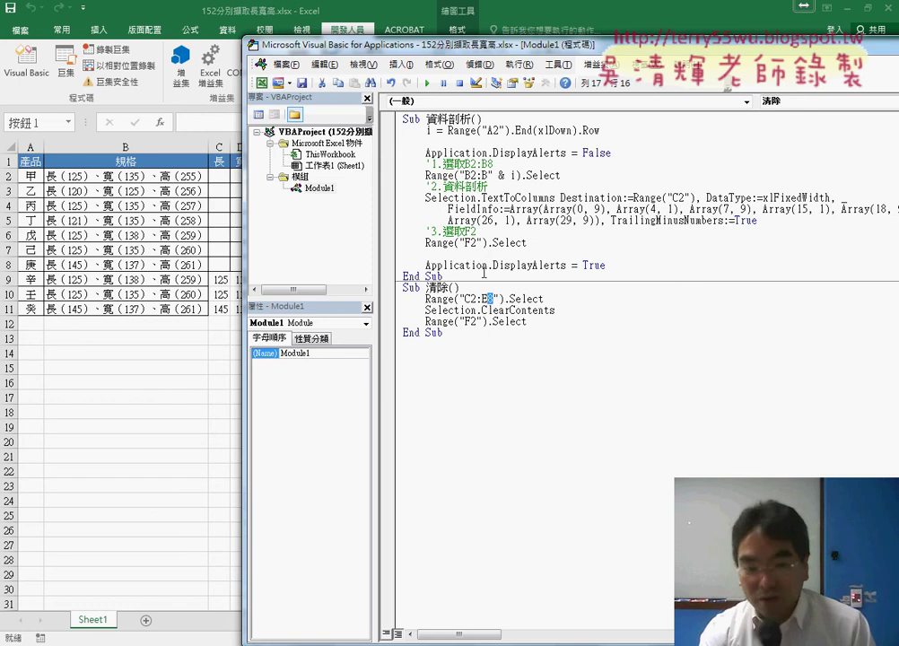
pyautogui.click(477, 289)
pyautogui.press('Return')
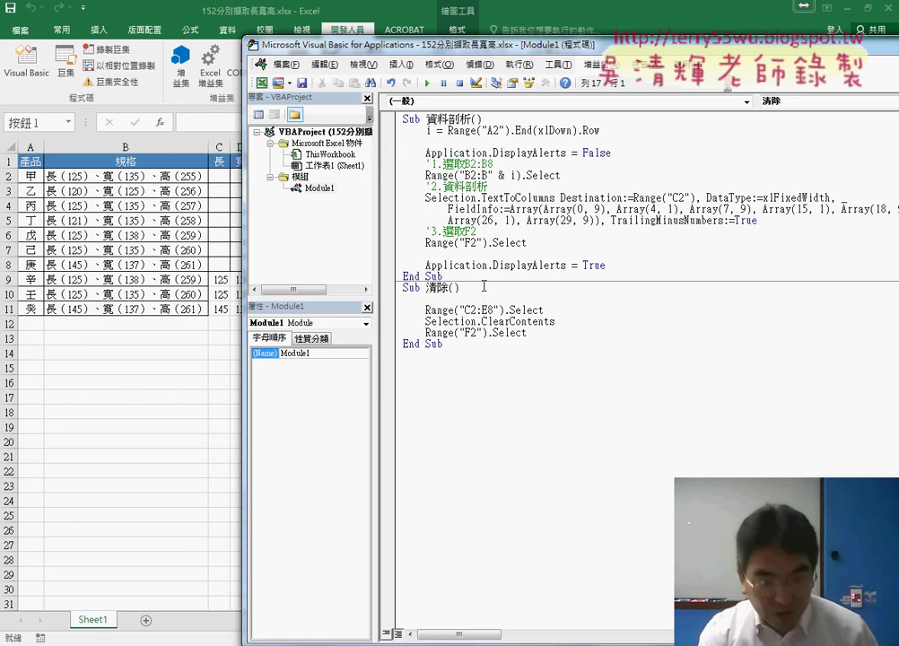
pyautogui.moveTo(601, 130); pyautogui.dragTo(425, 130)
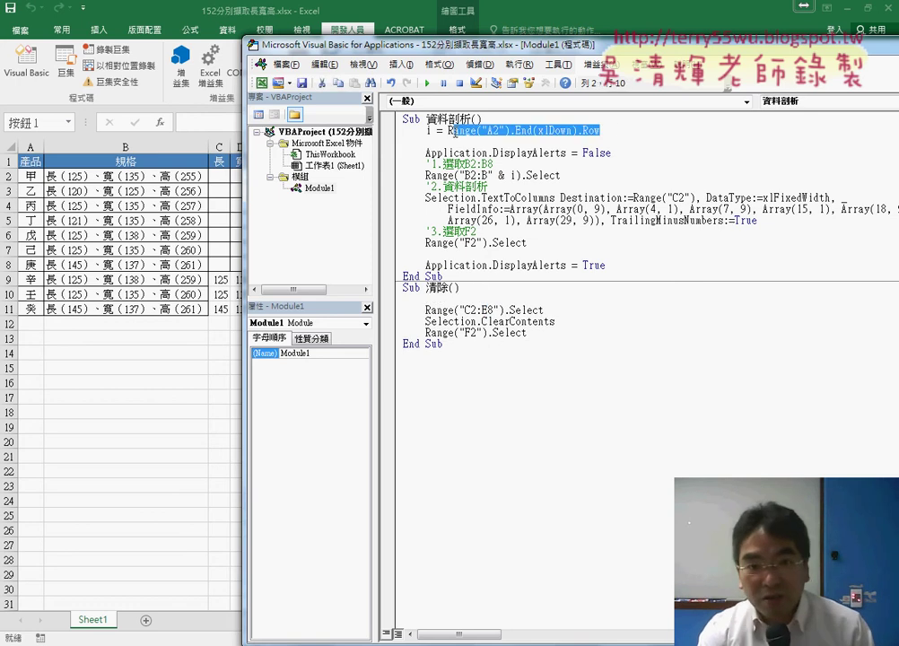
pyautogui.hotkey('ctrl', 'c')
pyautogui.click(428, 299)
pyautogui.hotkey('ctrl', 'v')
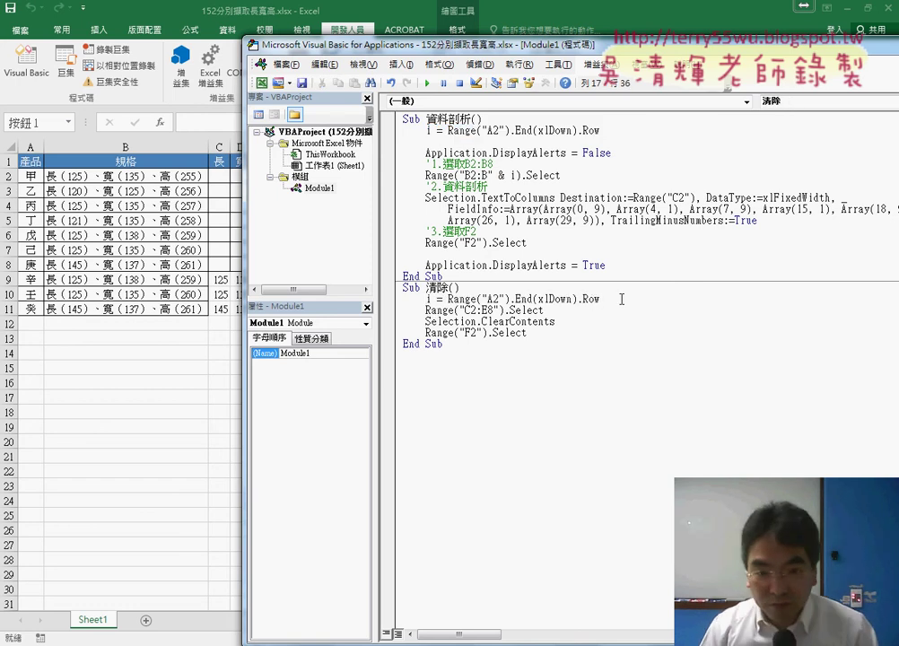
pyautogui.press('Return')
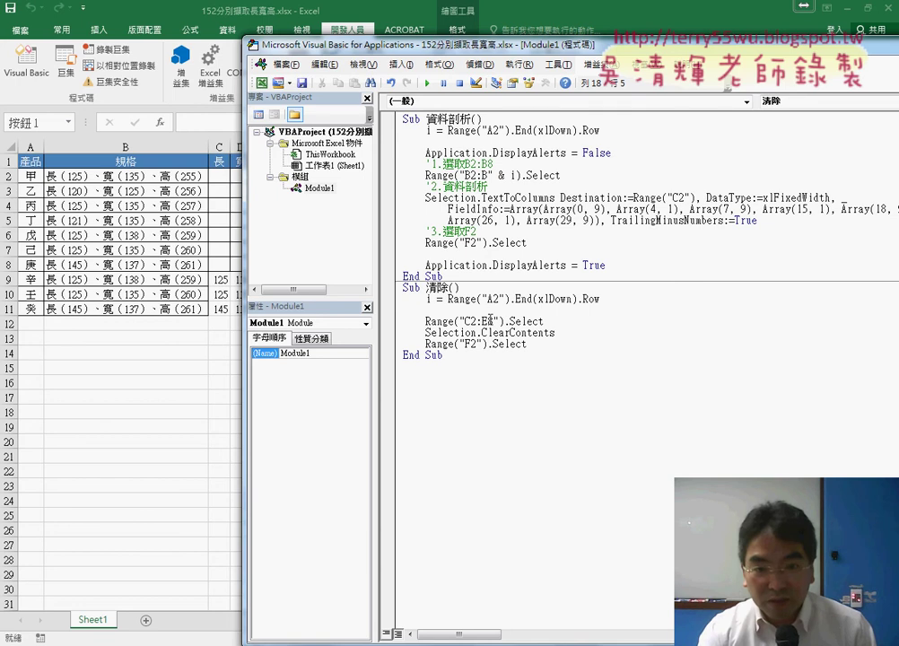
# Step: Change 清除's Range("C2:E8") to Range("C2:E" & i)
pyautogui.moveTo(488, 321); pyautogui.dragTo(493, 321)
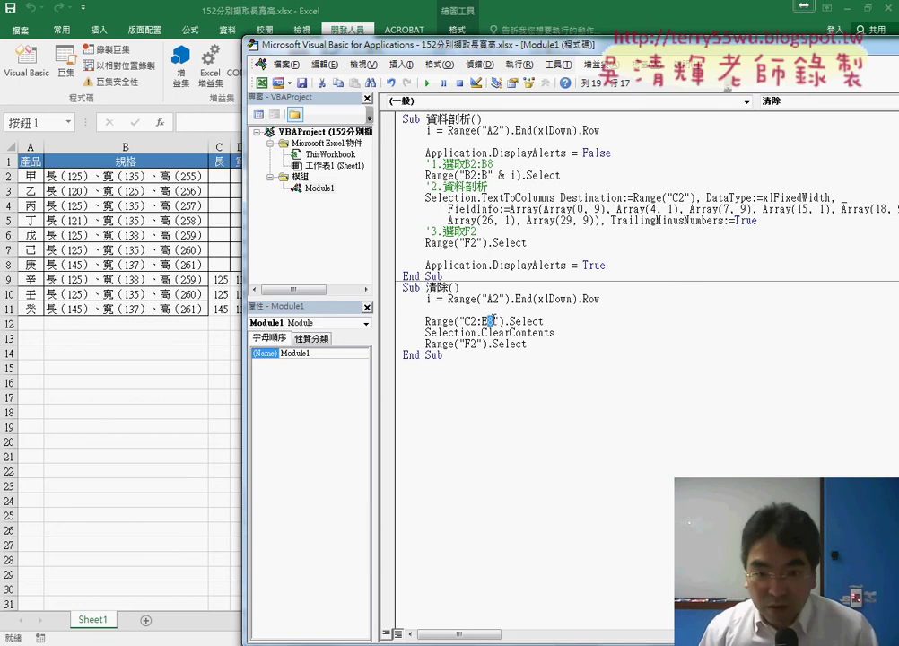
pyautogui.write('"')
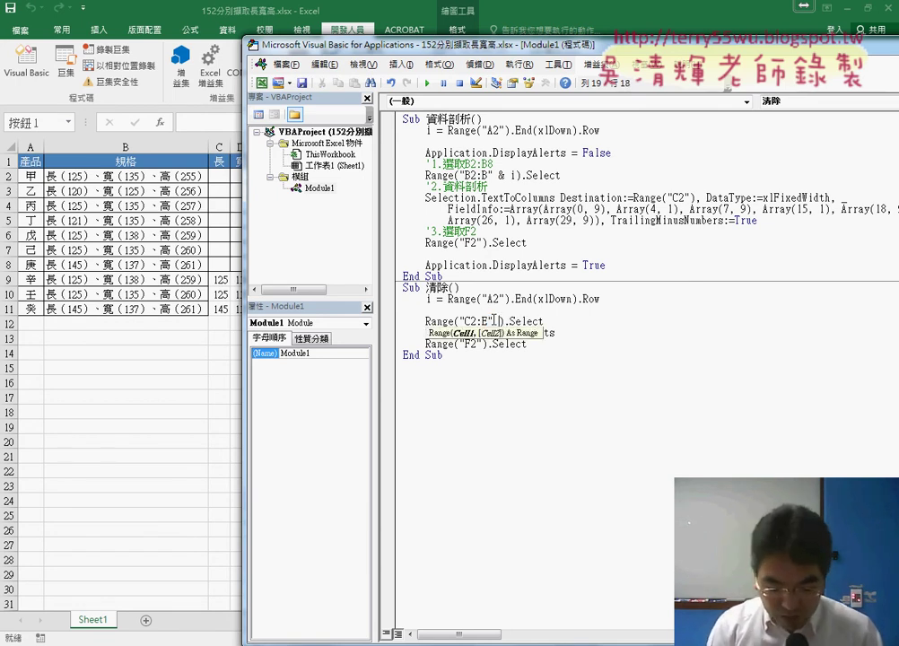
pyautogui.write(' & ')
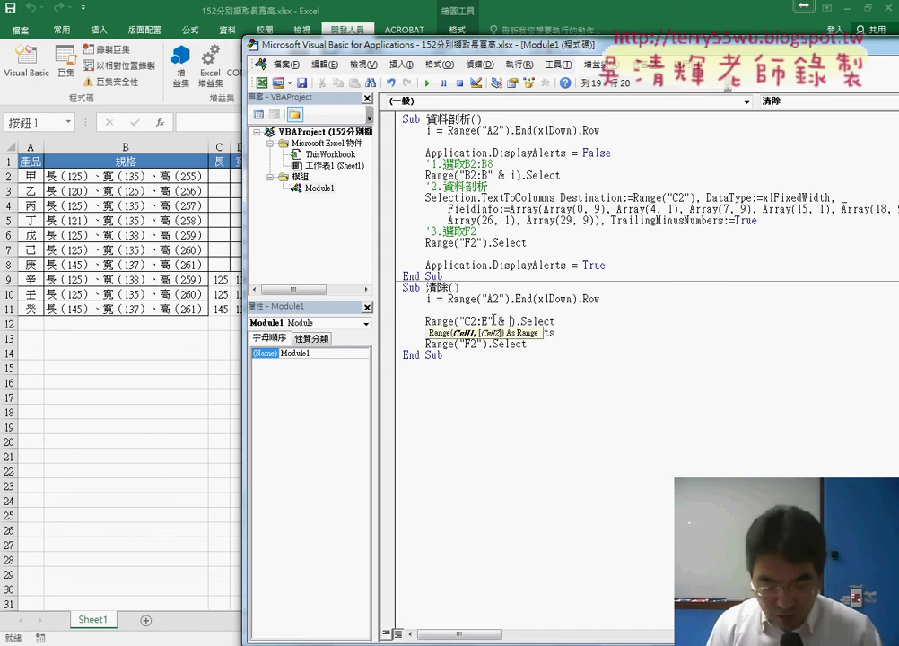
pyautogui.write('i')
pyautogui.press('Down')
pyautogui.press('Down')
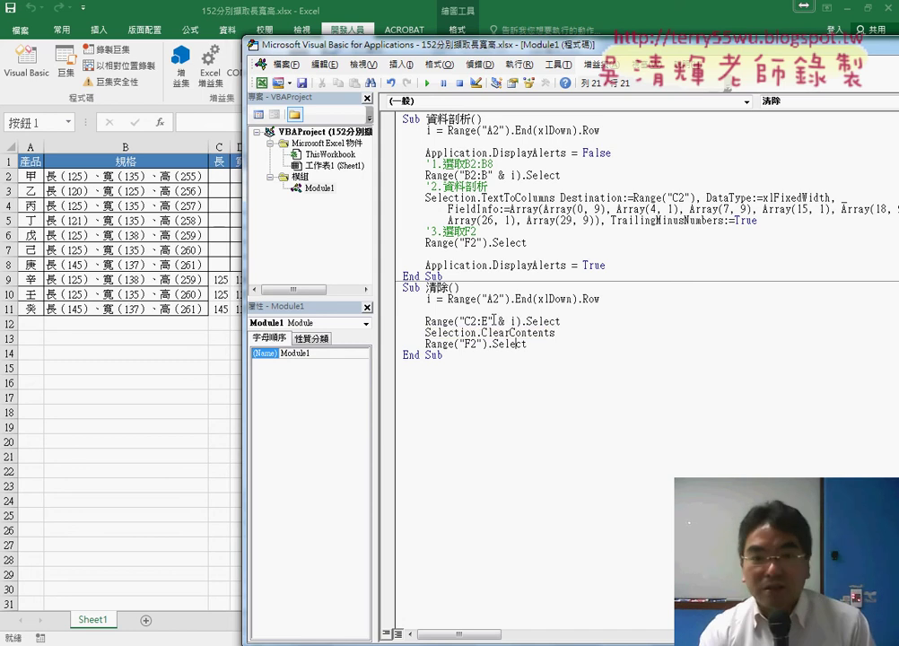
pyautogui.click(590, 415)
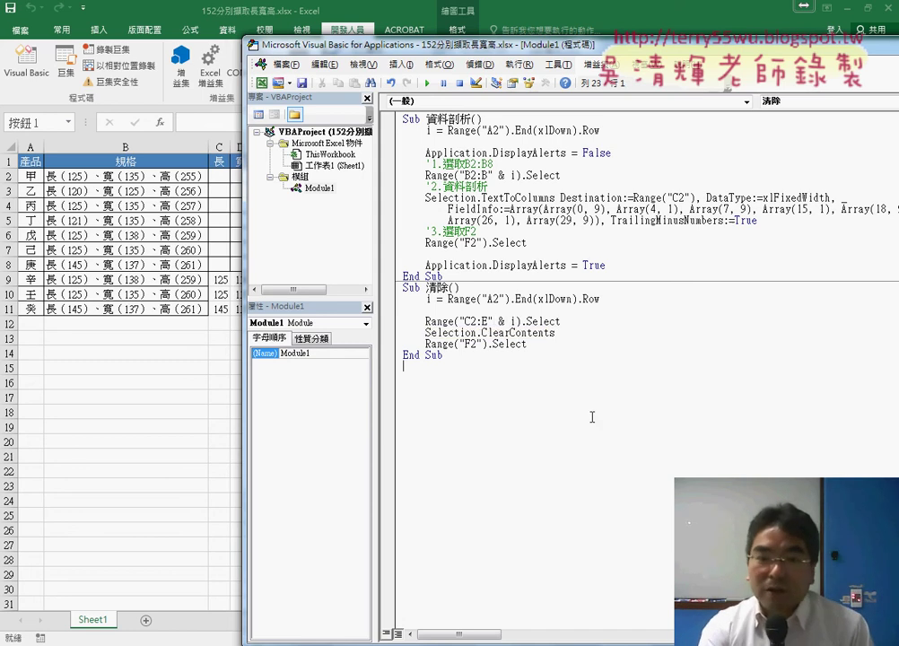
pyautogui.hotkey('alt', 'F11')
# Step: Alternate the 資料剖析 and 清除 buttons to test C2:E11, then select A2:B11
pyautogui.click(196, 395)
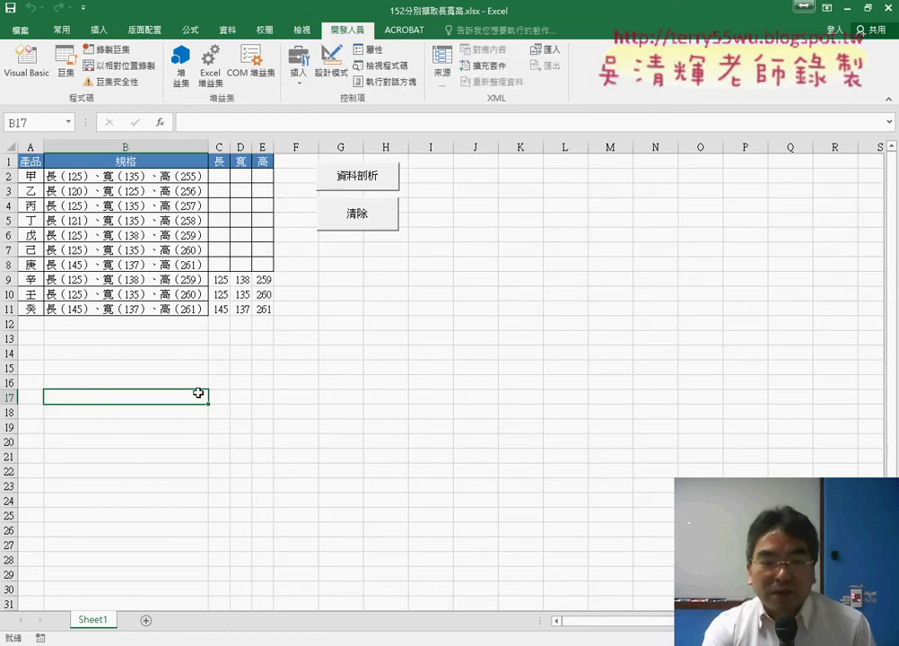
pyautogui.click(373, 190)
pyautogui.click(370, 215)
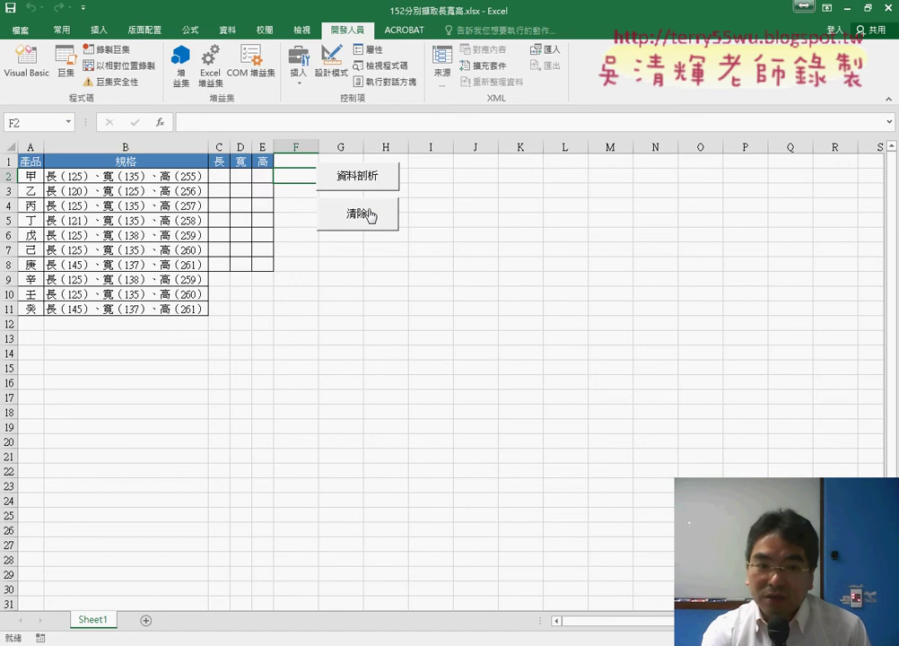
pyautogui.click(384, 178)
pyautogui.click(371, 213)
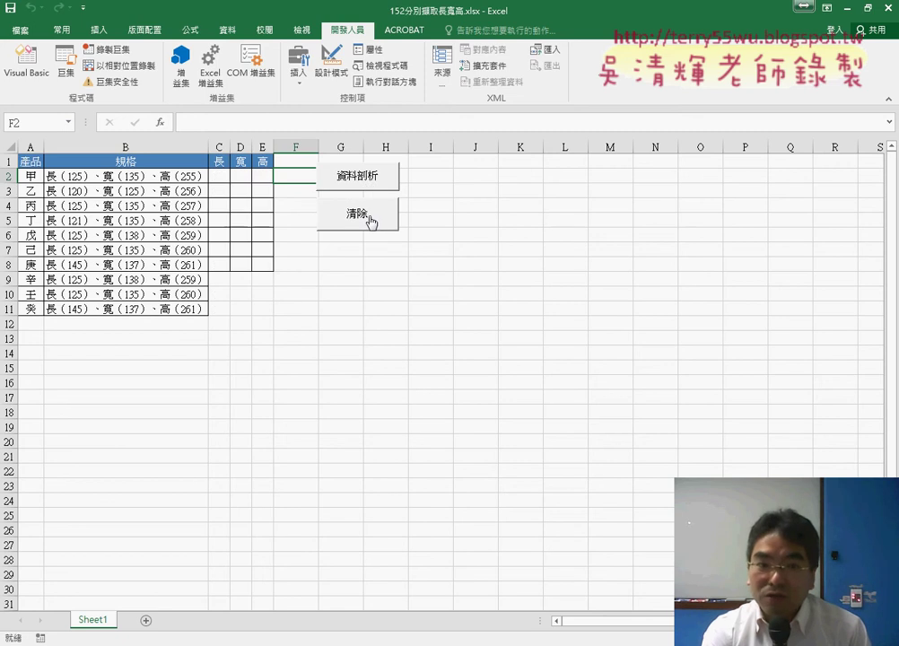
pyautogui.click(373, 185)
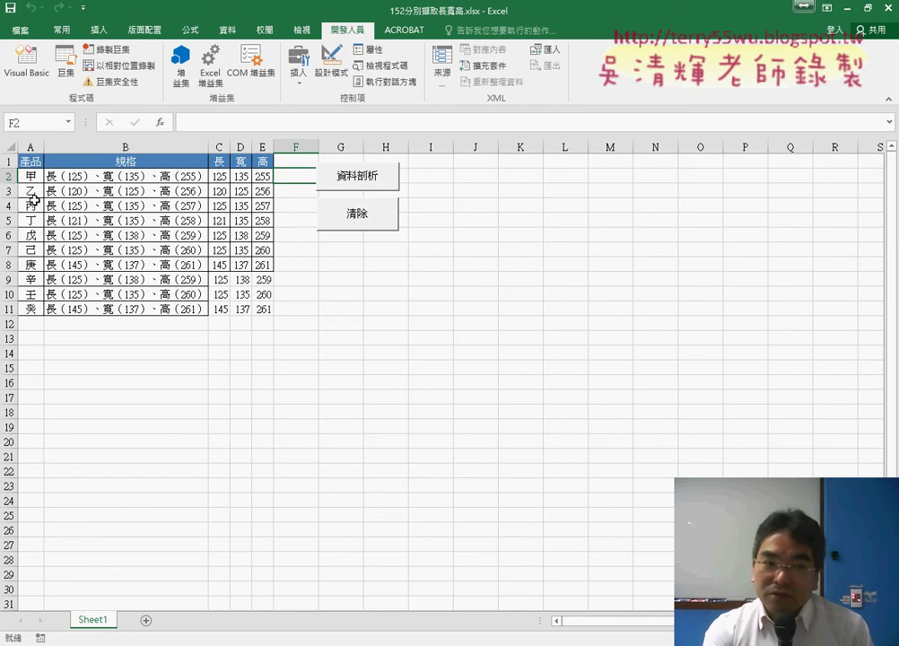
pyautogui.moveTo(30, 176); pyautogui.dragTo(132, 310)
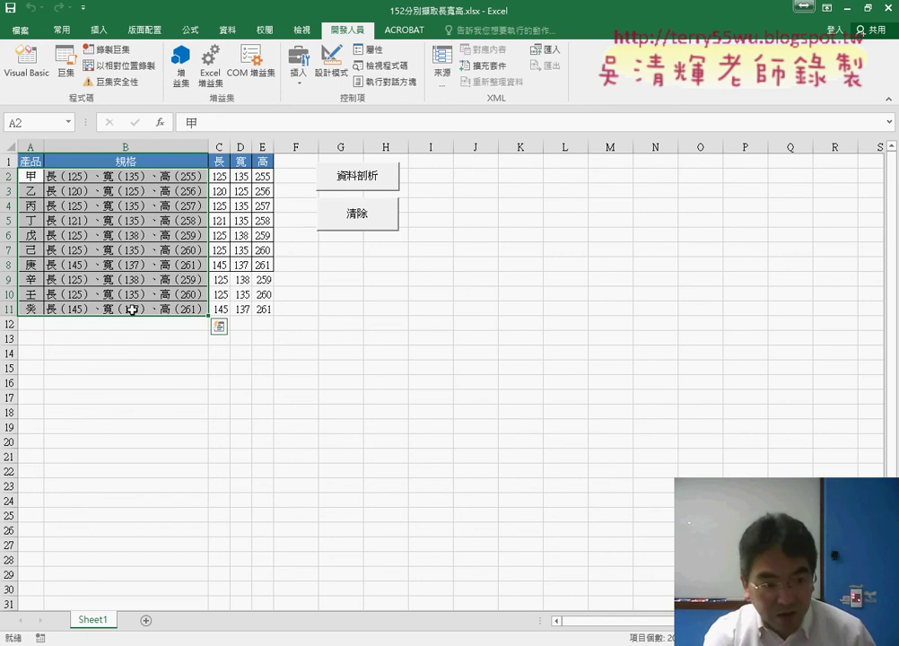
# Step: Copy A2:B11 and paste it at A12 to duplicate the ten products
pyautogui.hotkey('ctrl', 'c')
pyautogui.click(34, 331)
pyautogui.hotkey('ctrl', 'v')
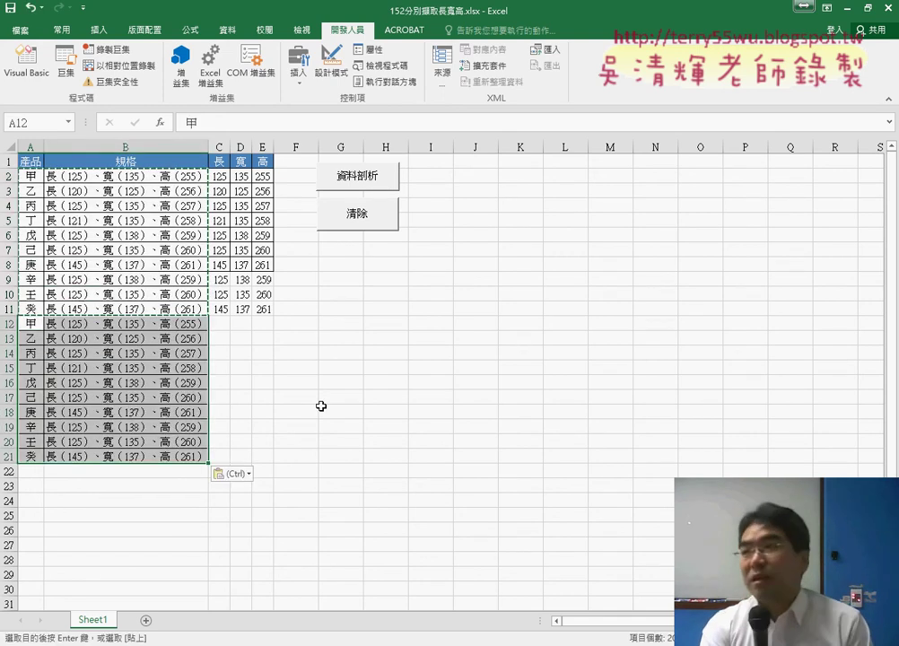
pyautogui.click(378, 413)
# Step: Run 清除, 資料剖析, then 清除 again to check all 20 rows are handled
pyautogui.click(371, 225)
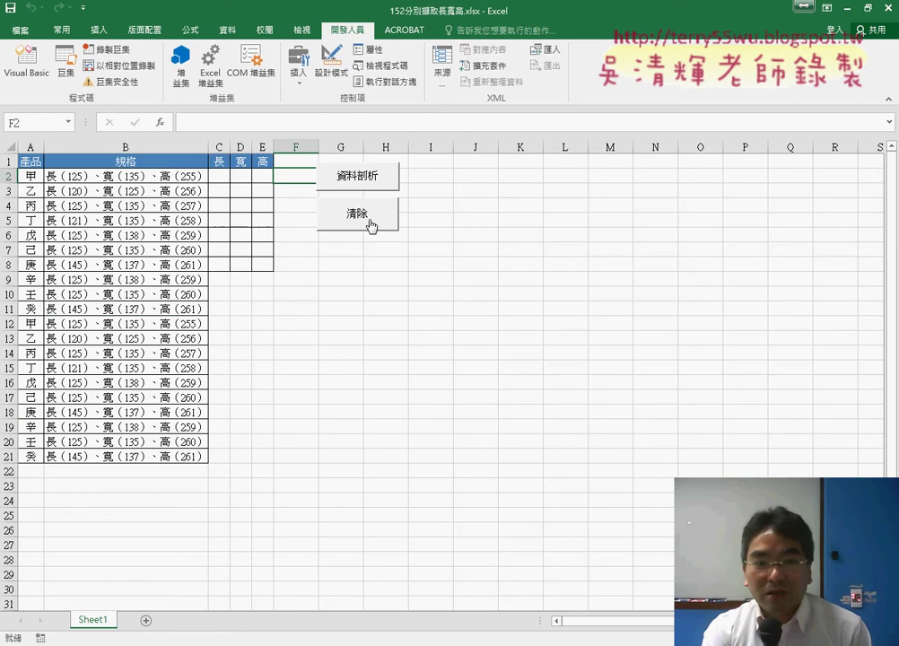
pyautogui.click(371, 182)
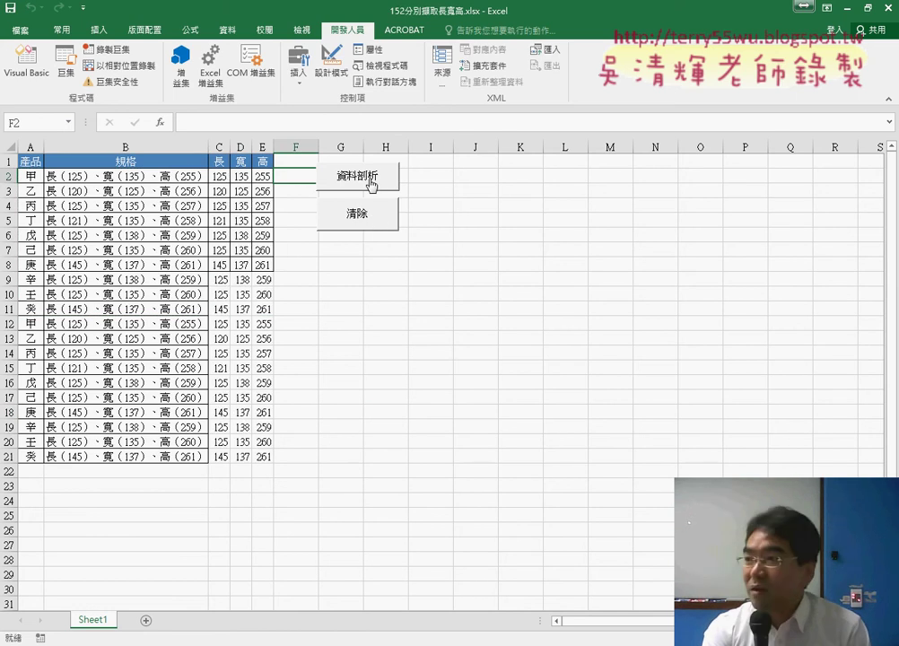
pyautogui.click(371, 229)
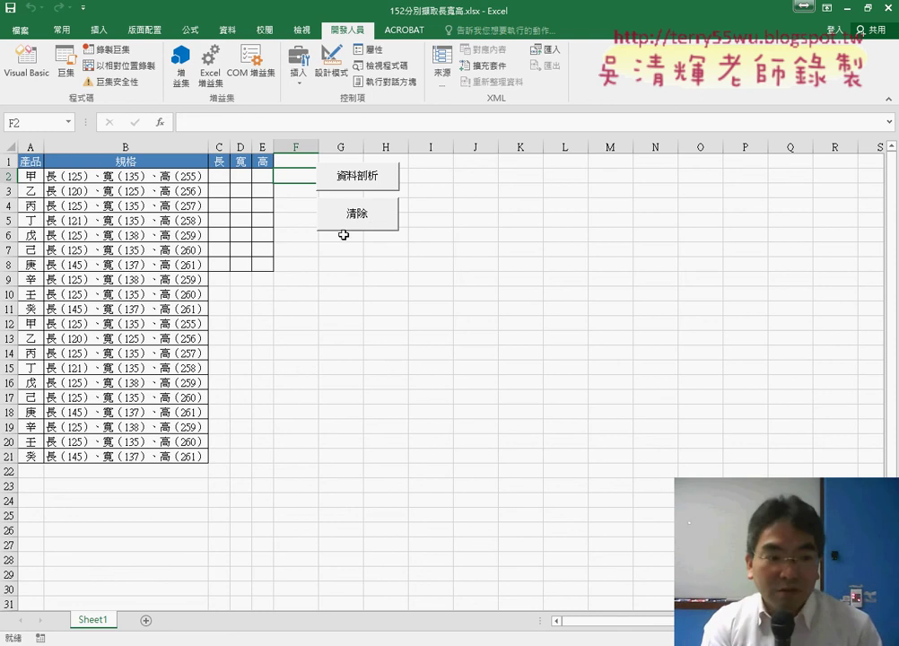
# Step: Clear the contents of rows 9–21, leaving seven products
pyautogui.moveTo(9, 456); pyautogui.dragTo(34, 283)
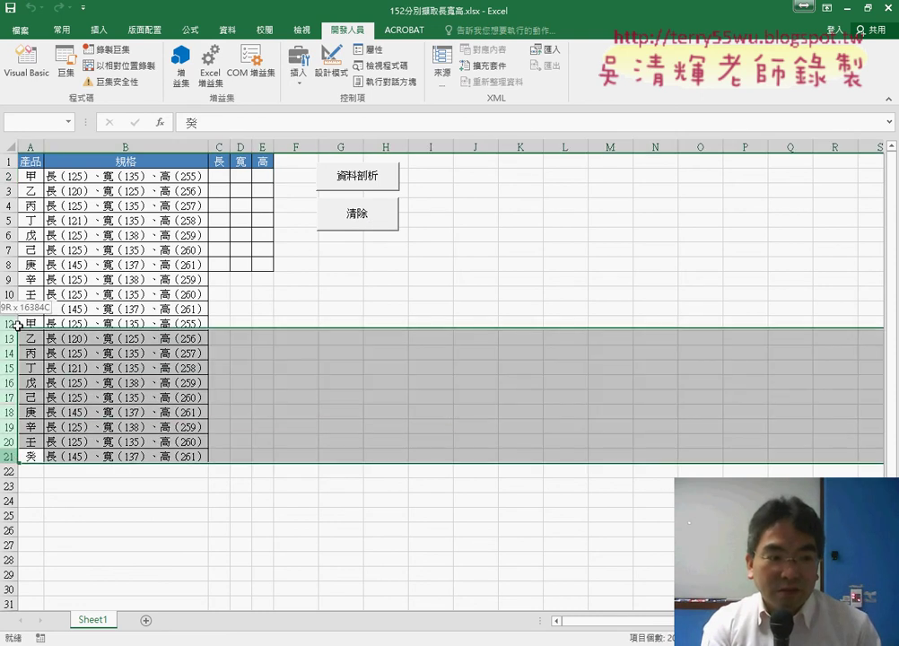
pyautogui.press('Delete')
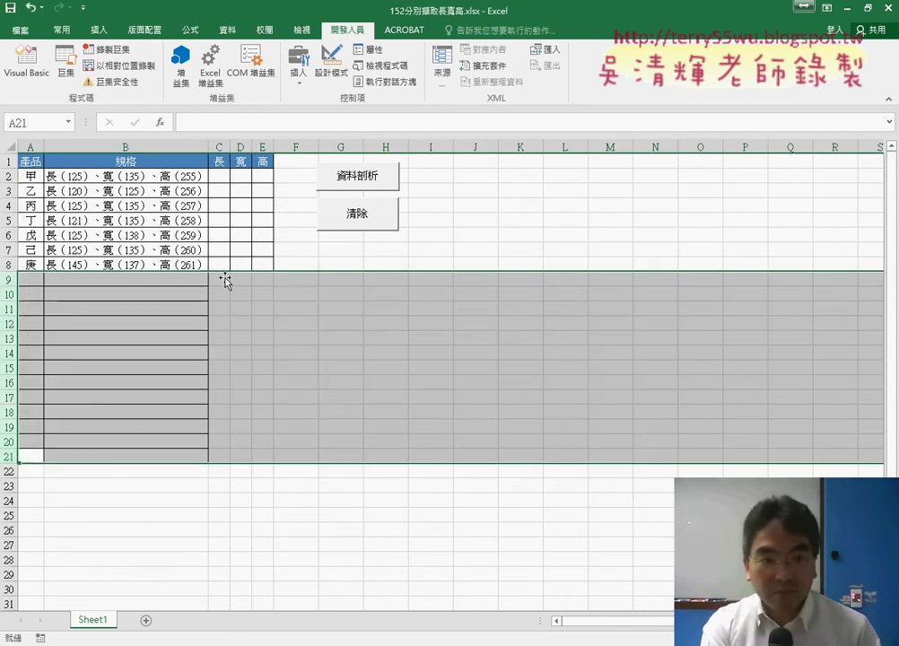
pyautogui.click(518, 205)
# Step: Rerun 資料剖析 so C2:E8 fills for the seven products, then select A8
pyautogui.click(377, 178)
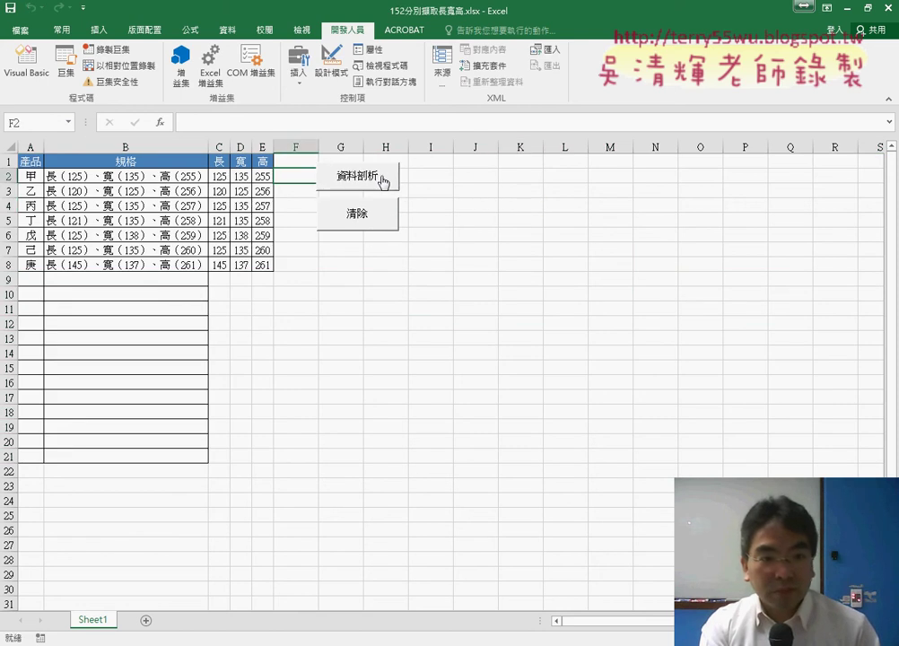
pyautogui.click(378, 219)
pyautogui.click(374, 177)
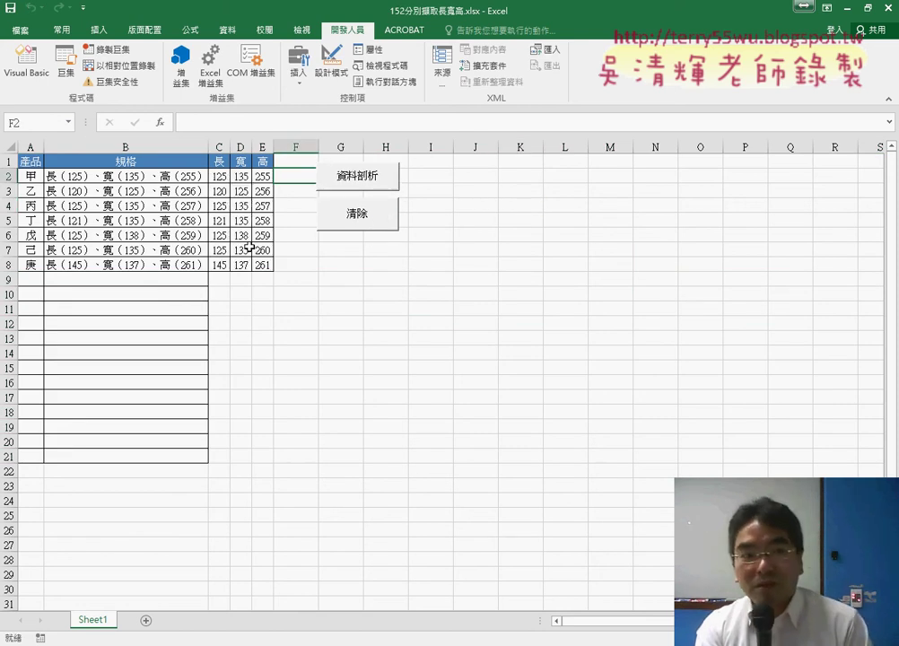
pyautogui.click(30, 265)
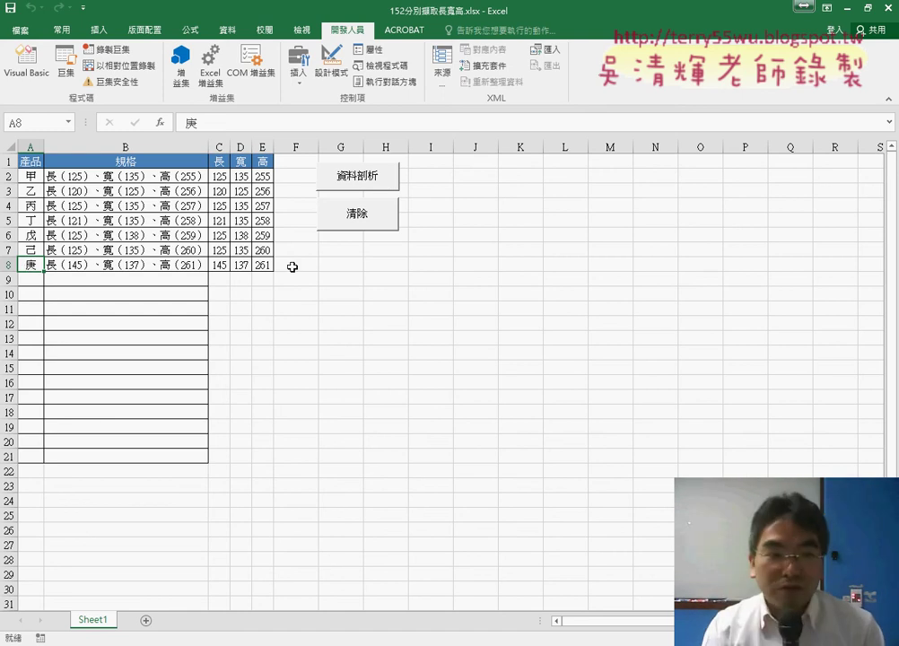
# Step: Clear results, blank A5 (丁), and rerun 資料剖析 so only rows 2–4 get dimensions
pyautogui.click(357, 214)
pyautogui.click(30, 219)
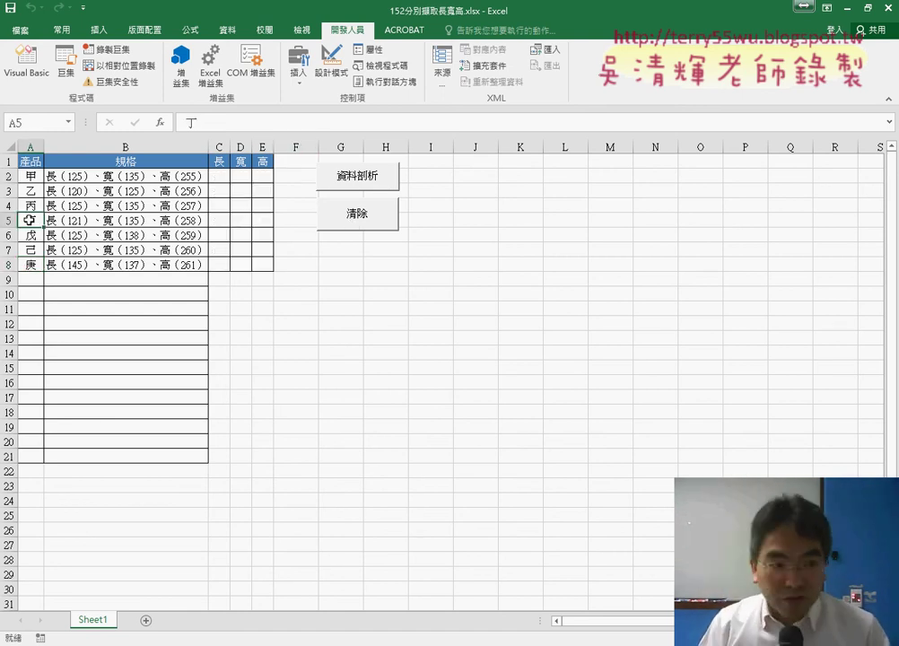
pyautogui.click(332, 383)
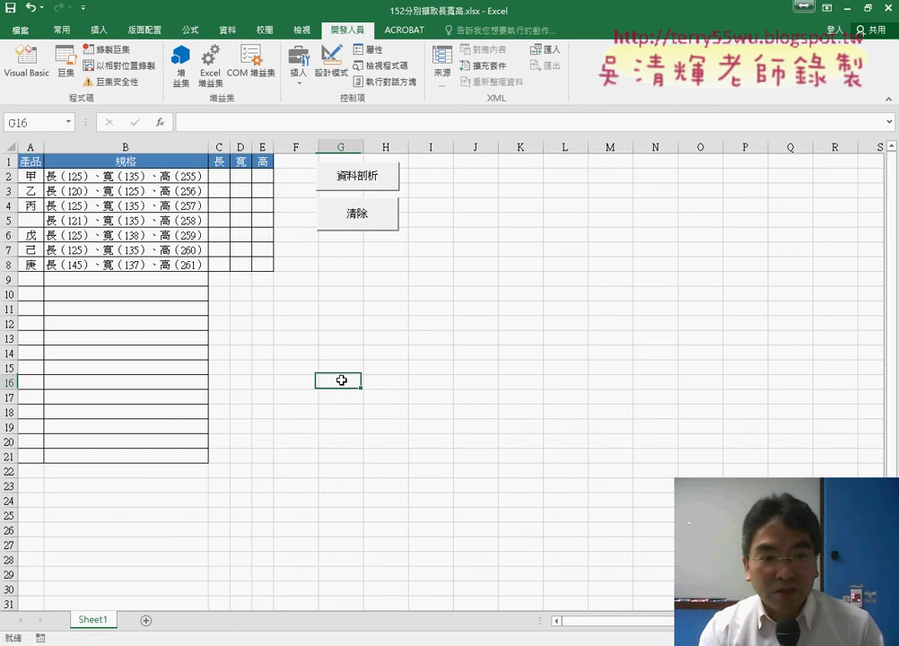
pyautogui.click(359, 178)
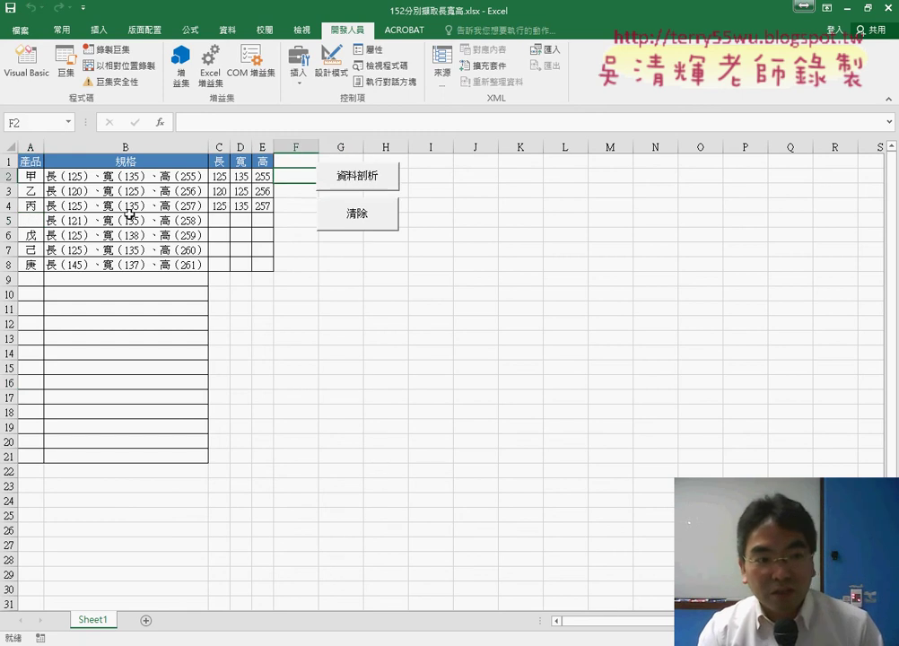
pyautogui.click(30, 220)
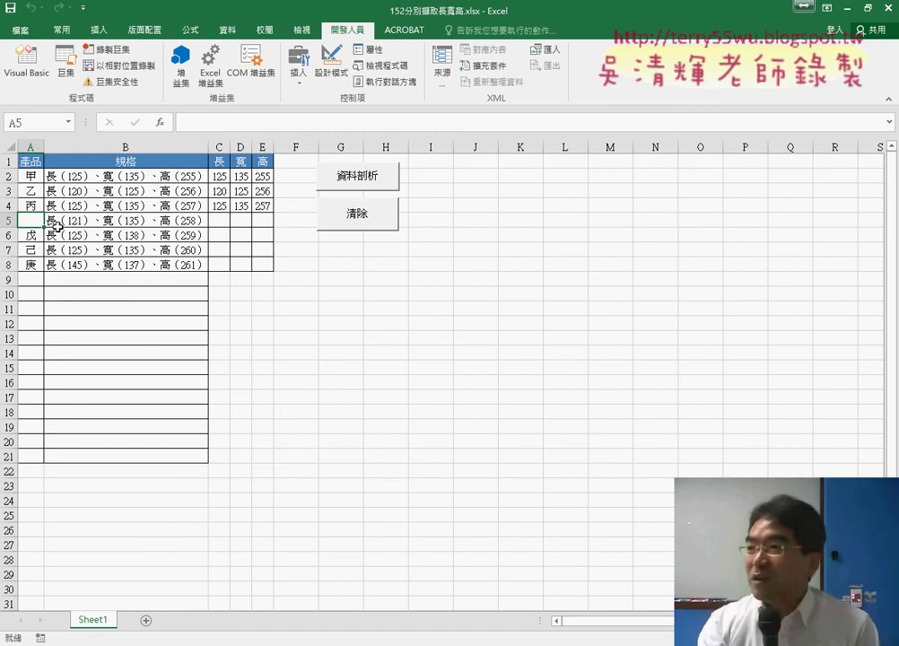
# Step: Show from A2 that the list now stops at A4, then drag A3:A4's fill handle down
pyautogui.click(31, 177)
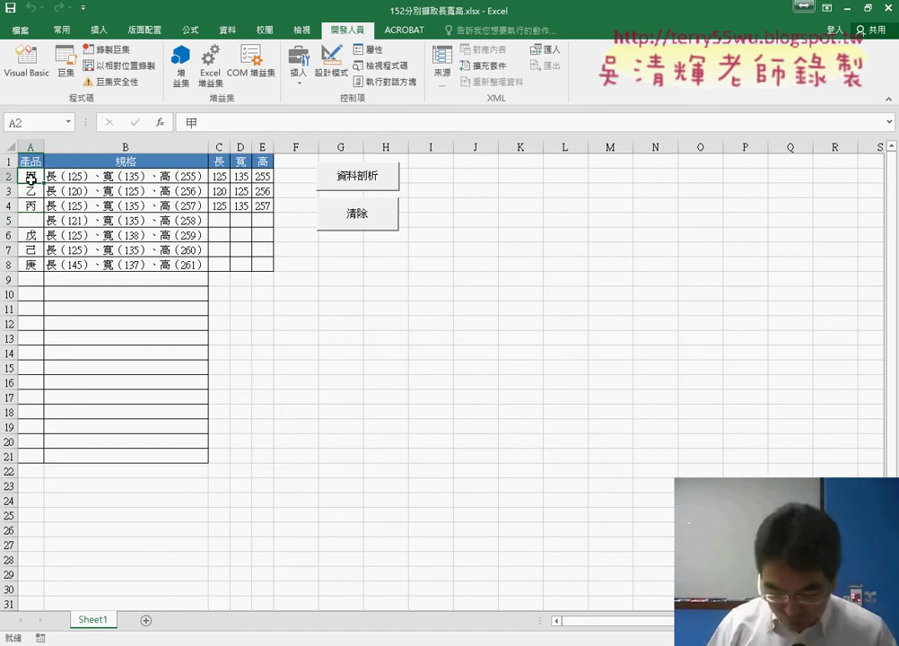
pyautogui.press('Down')
pyautogui.press('Down')
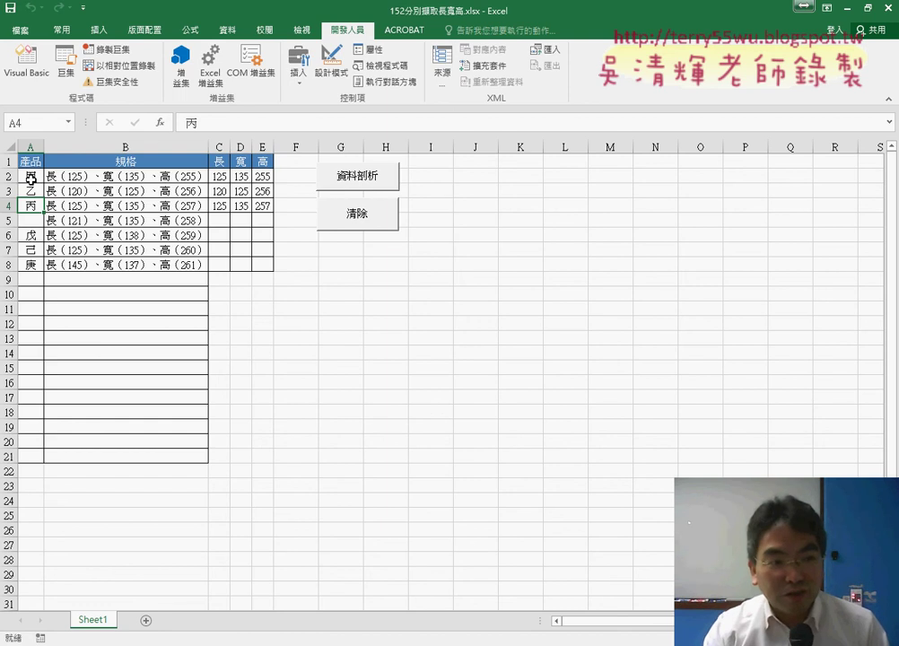
pyautogui.click(30, 225)
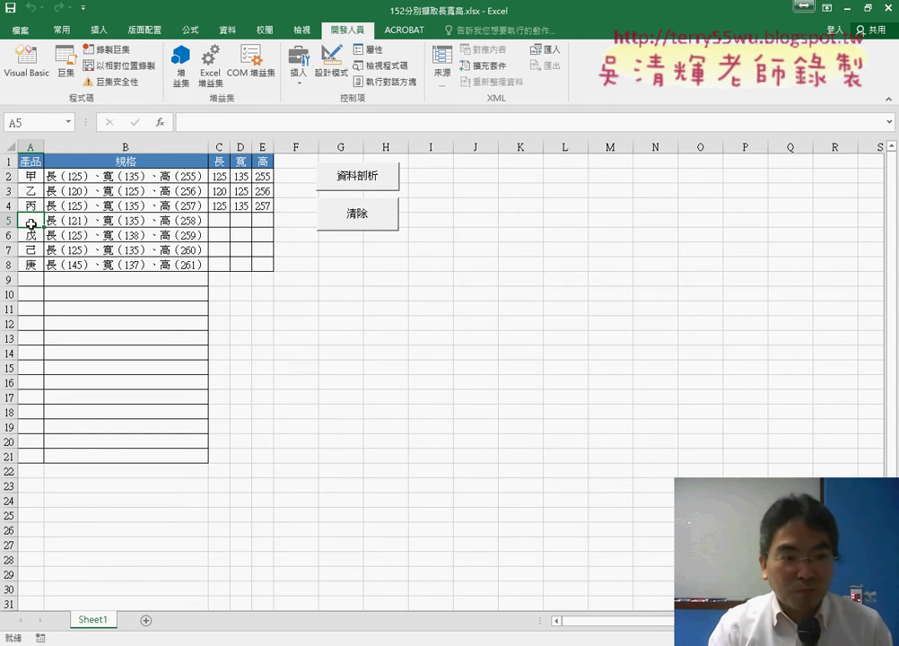
pyautogui.moveTo(30, 191); pyautogui.dragTo(31, 220)
# Step: Complete the fill into A5 to restore 丁, then select A2 and column A
pyautogui.click(132, 251)
pyautogui.click(30, 176)
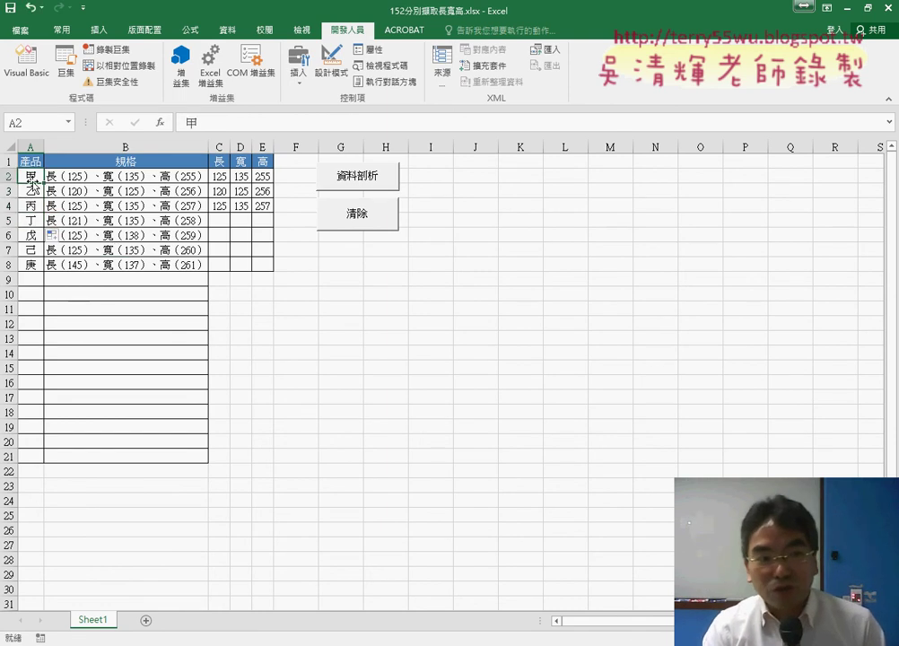
pyautogui.click(31, 146)
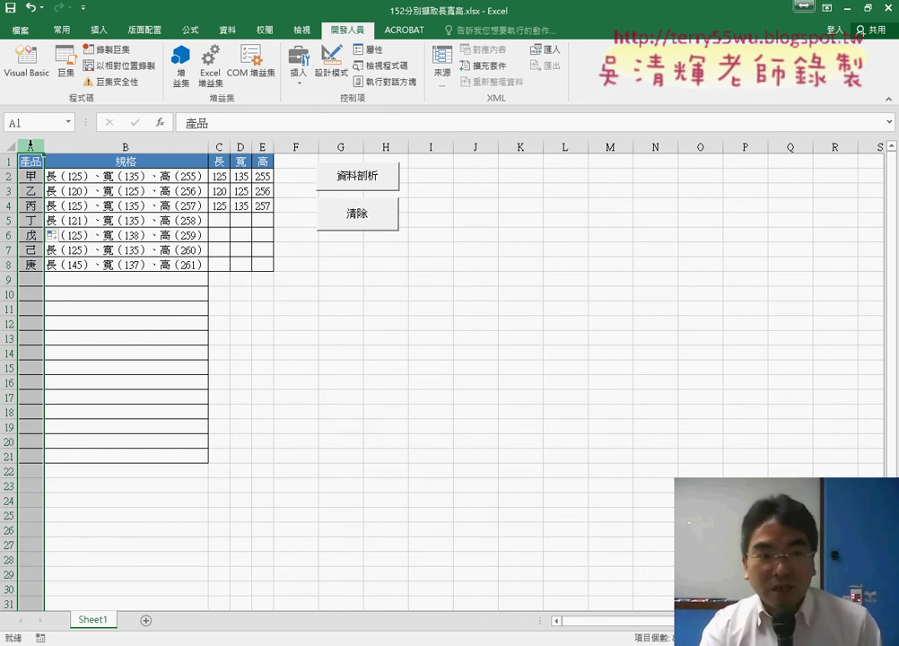
# Step: In Module1, highlight Range("A2").End(xlDown).Row and annotate its link to i and the & i in the B2:B and C2:E ranges
pyautogui.click(25, 59)
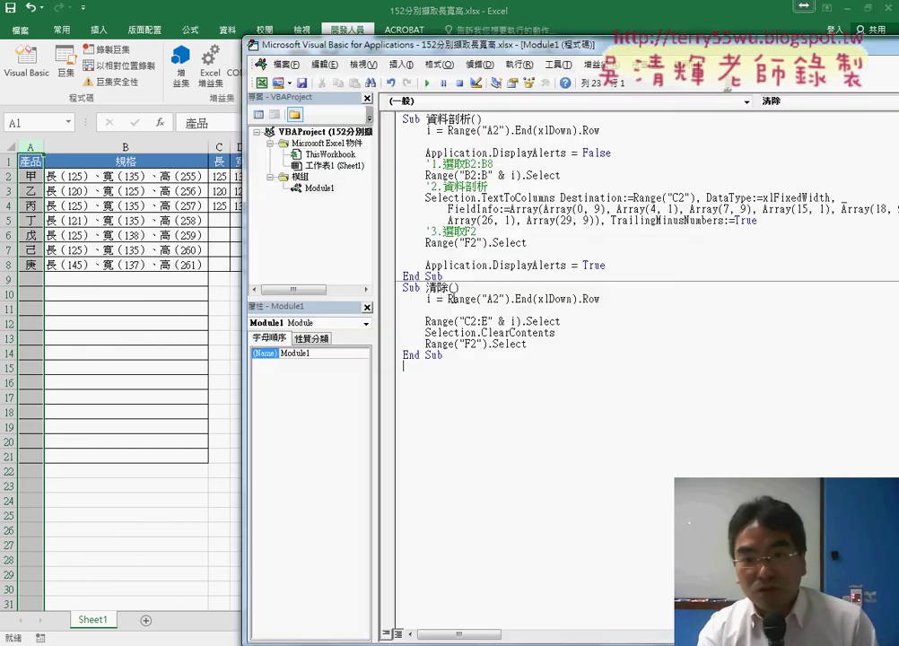
pyautogui.moveTo(599, 130); pyautogui.dragTo(449, 131)
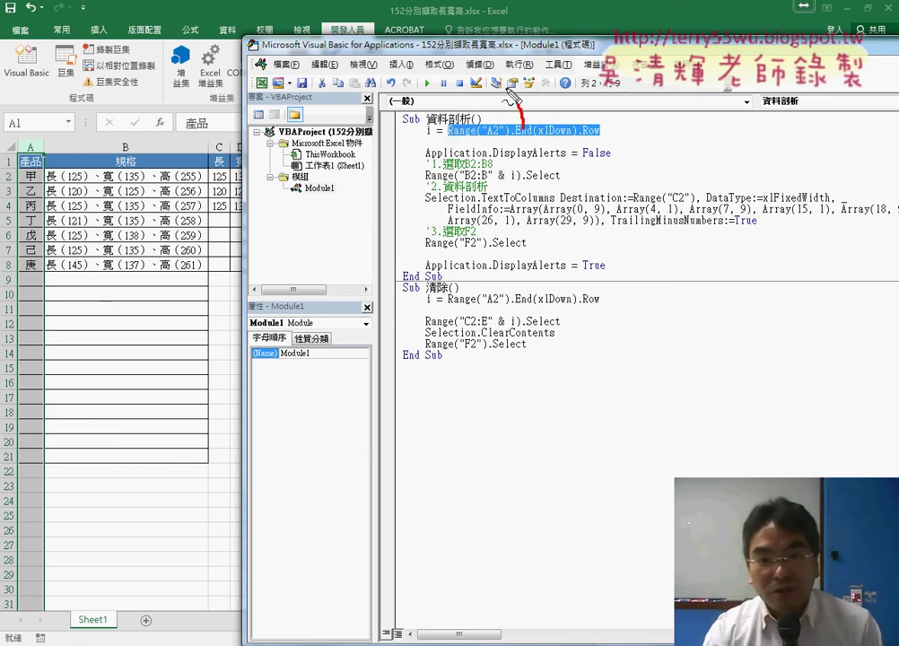
pyautogui.moveTo(524, 142)
pyautogui.mouseDown()
pyautogui.moveTo(442, 126)
pyautogui.moveTo(425, 137)
pyautogui.mouseUp()
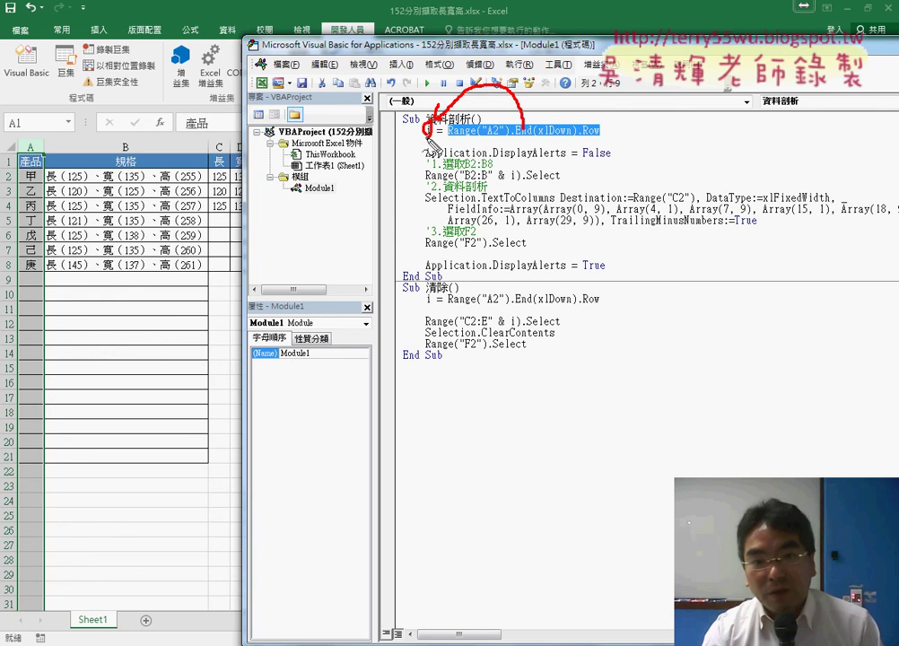
pyautogui.moveTo(493, 187); pyautogui.dragTo(516, 186)
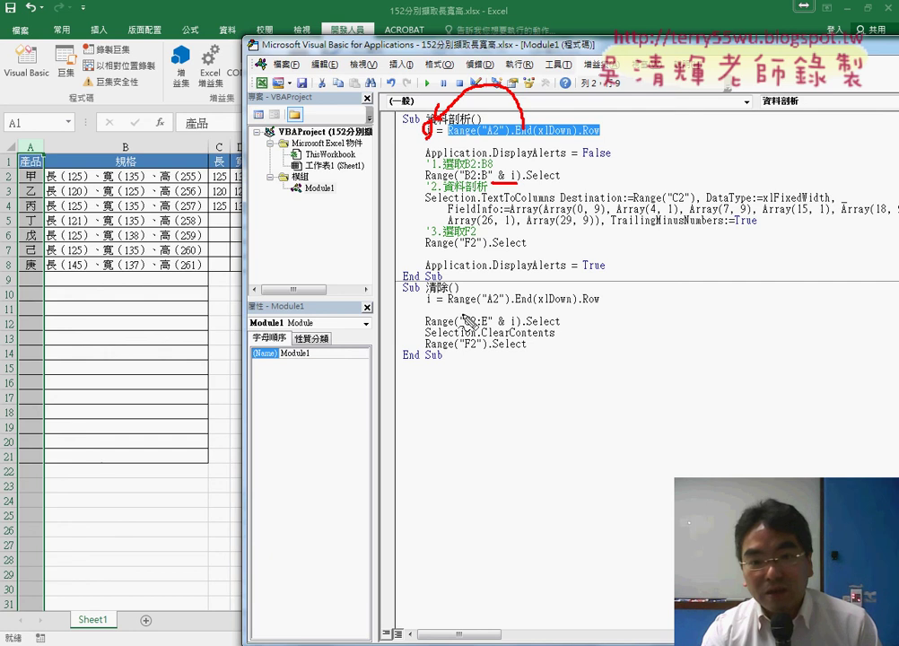
pyautogui.moveTo(492, 329); pyautogui.dragTo(517, 329)
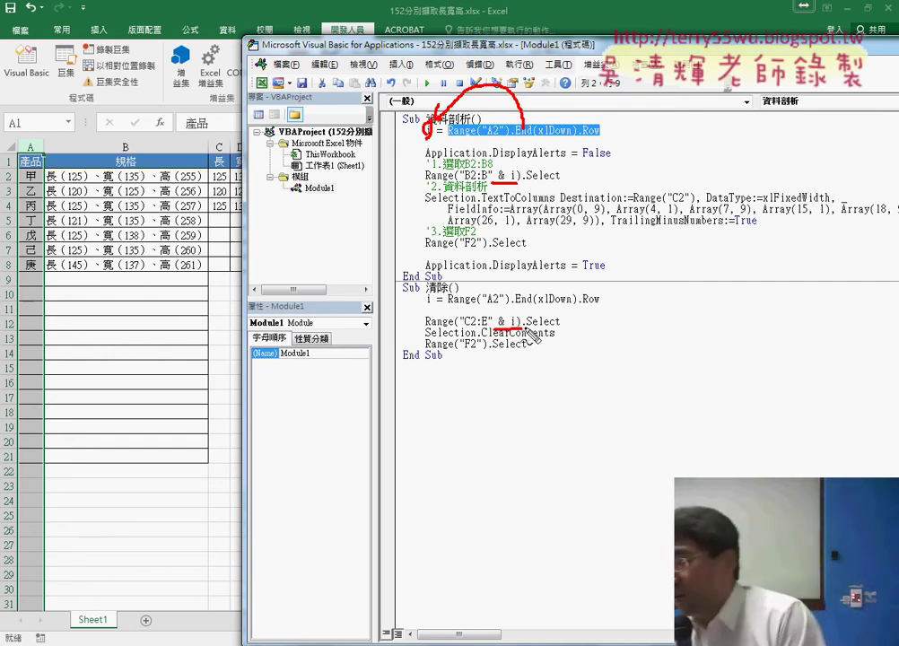